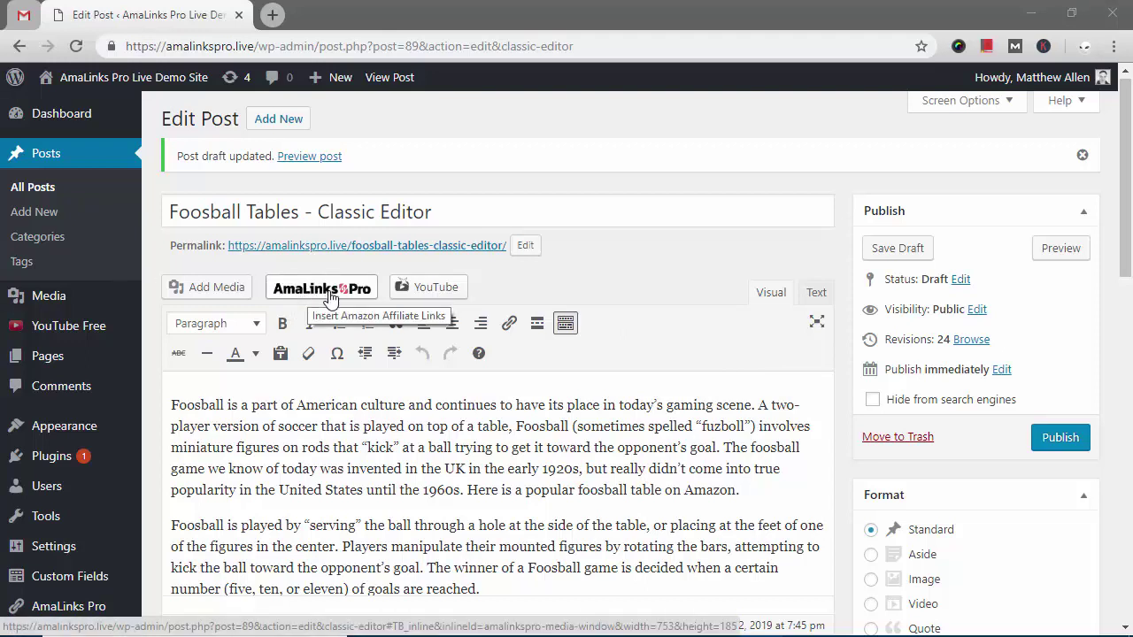
# Copy the phrase "popular foosball table on Amazon" from the end of the post's first paragraph, leaving it selected
pyautogui.scroll(-1, 653, 323)
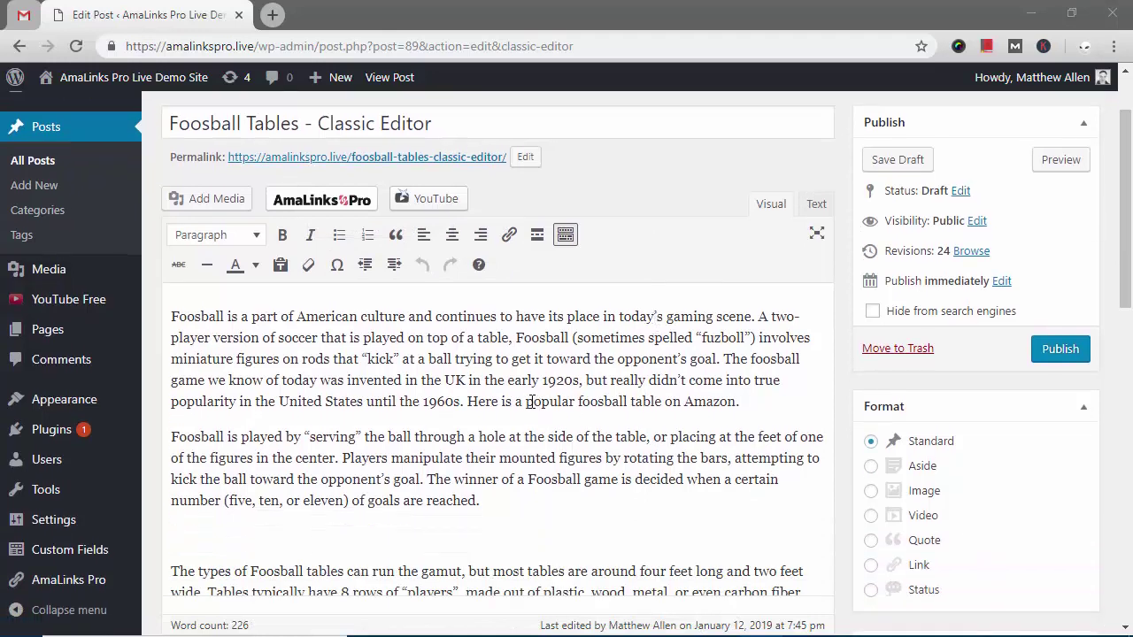
pyautogui.moveTo(528, 400); pyautogui.dragTo(737, 402)
pyautogui.hotkey('ctrl', 'c')
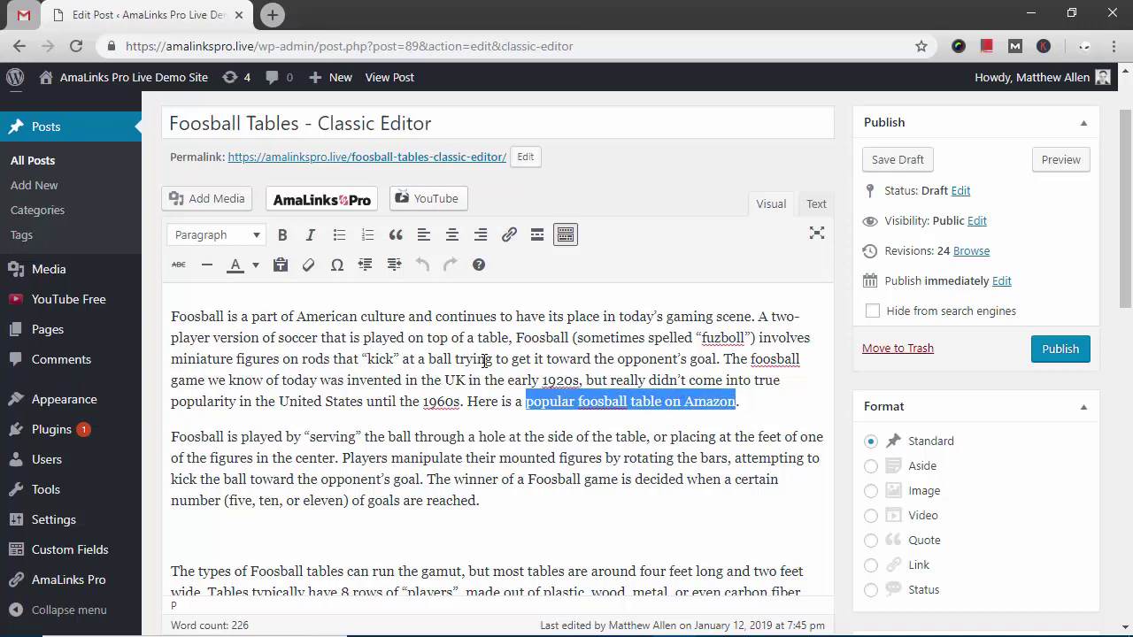
# Search AmaLinks Pro for "foosball table" and choose the Hathaway 56-Inch Primo Foosball Table
pyautogui.click(329, 205)
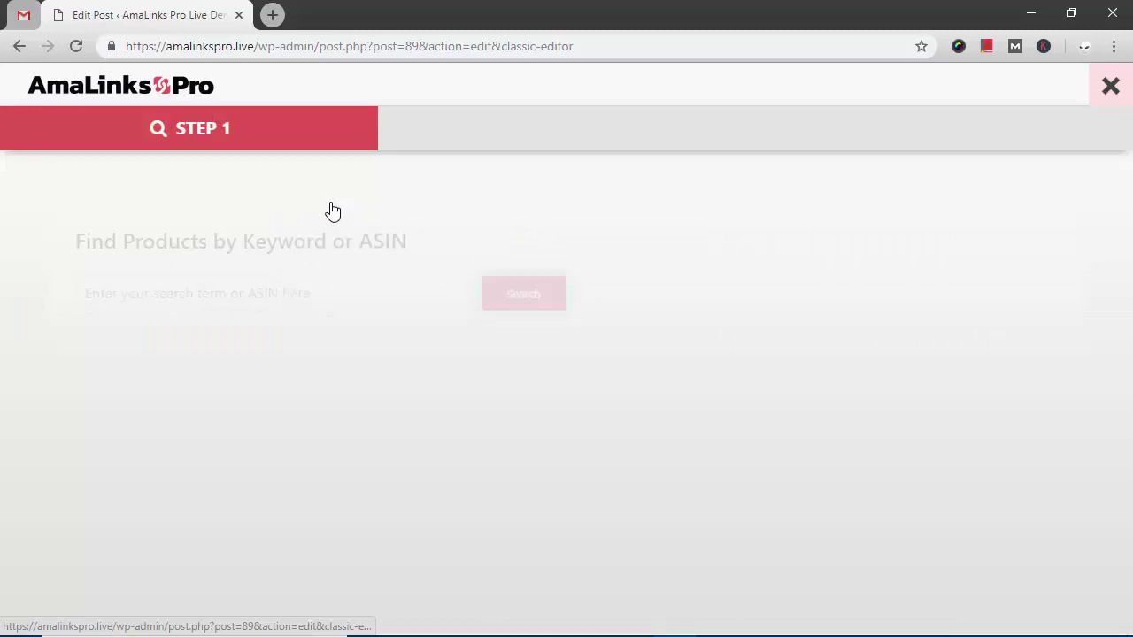
pyautogui.click(248, 283)
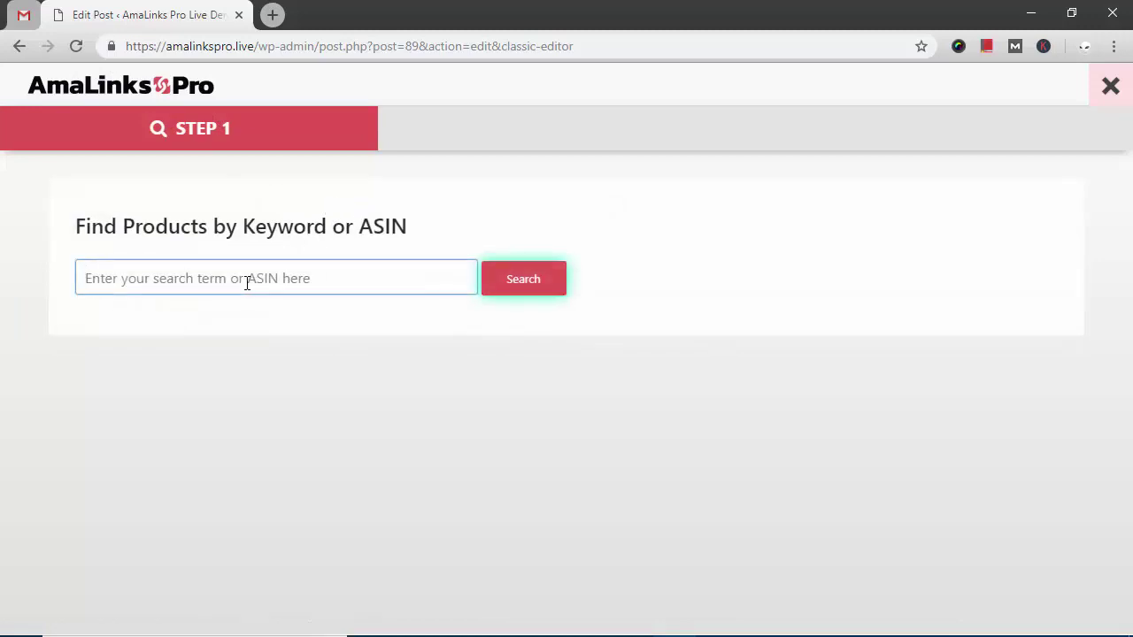
pyautogui.write('foosball table')
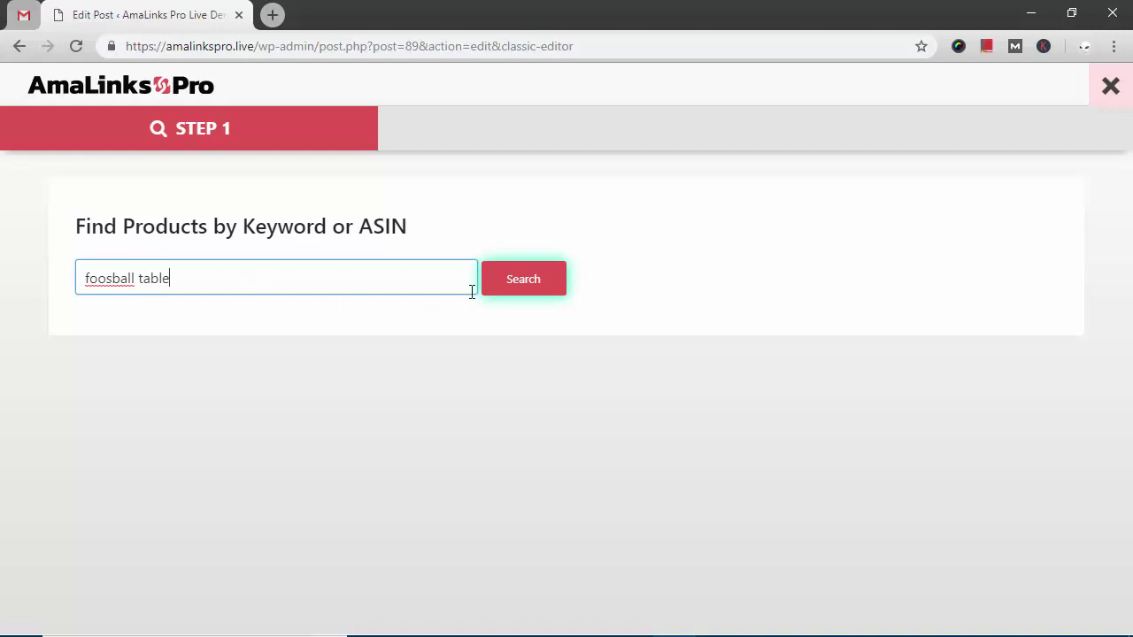
pyautogui.click(516, 277)
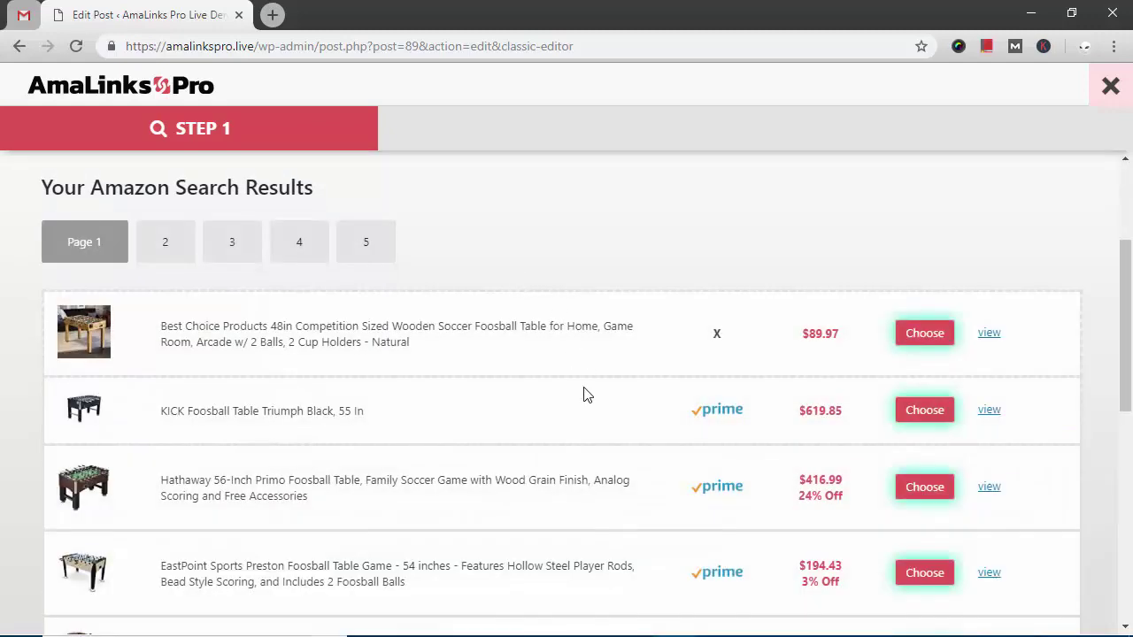
pyautogui.scroll(-1, 584, 392)
pyautogui.click(915, 407)
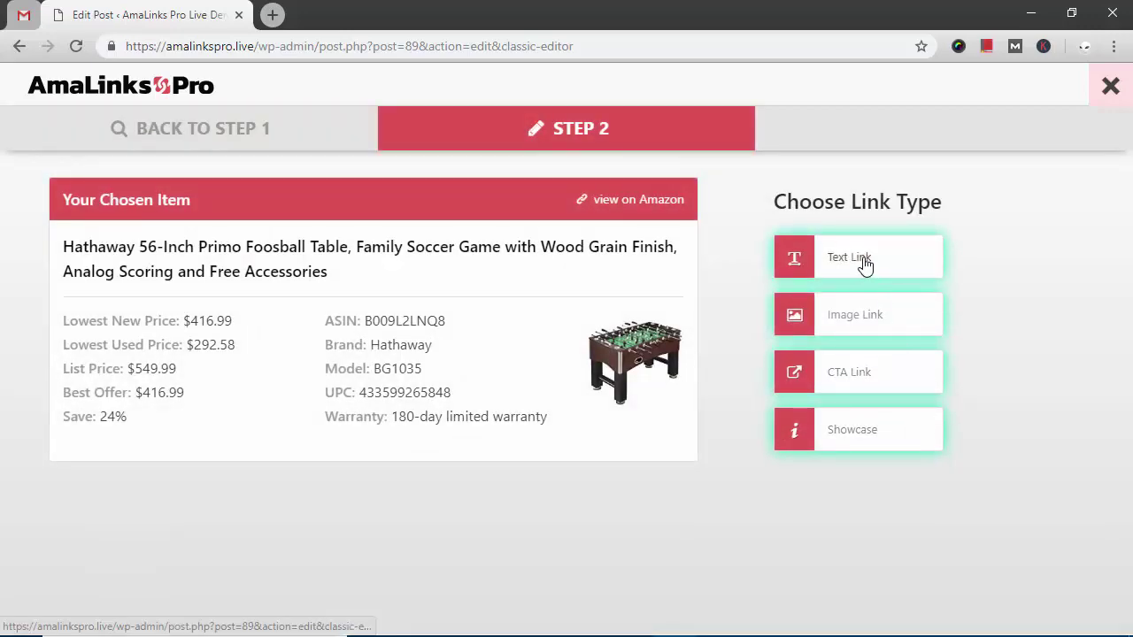
# Make the product a text link and replace its link text with the copied phrase "popular foosball table on Amazon"
pyautogui.click(864, 265)
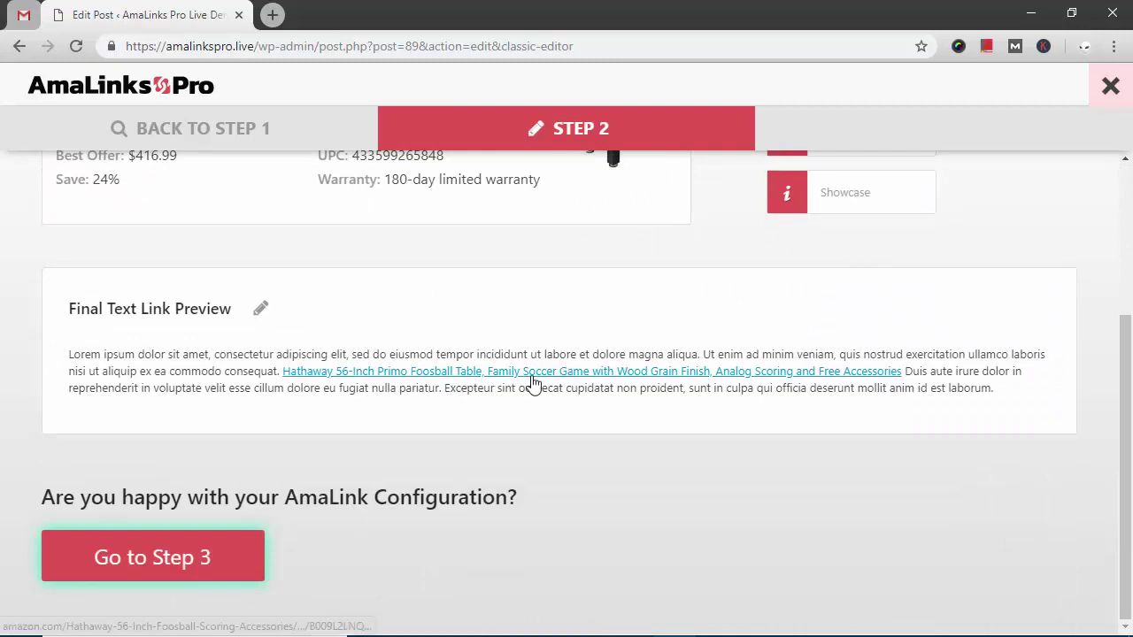
pyautogui.click(260, 312)
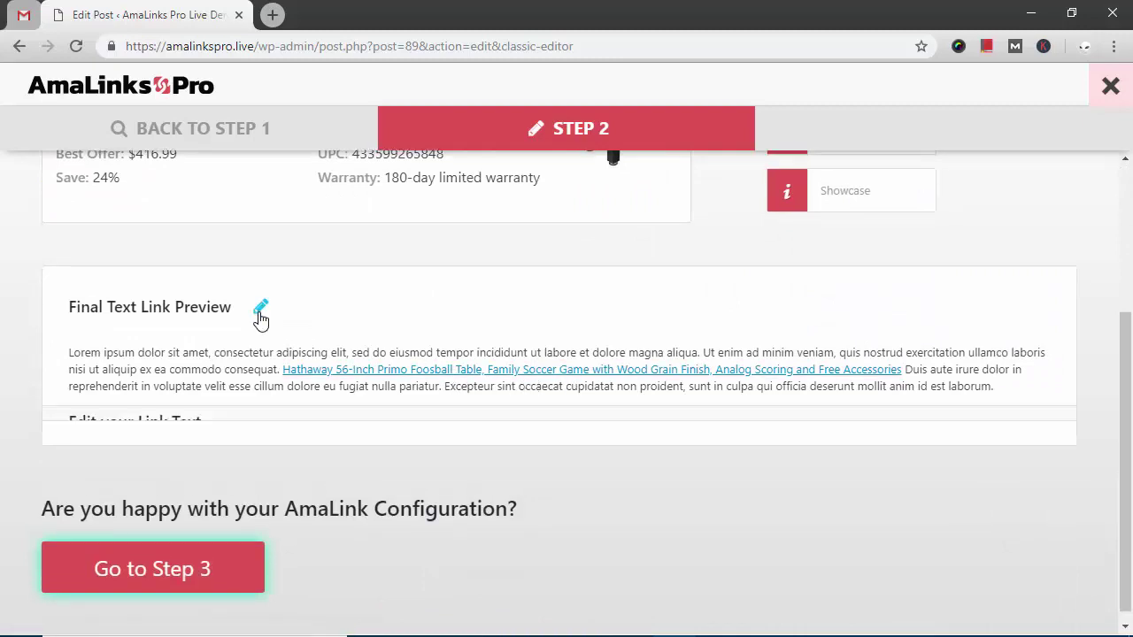
pyautogui.moveTo(849, 387); pyautogui.dragTo(16, 408)
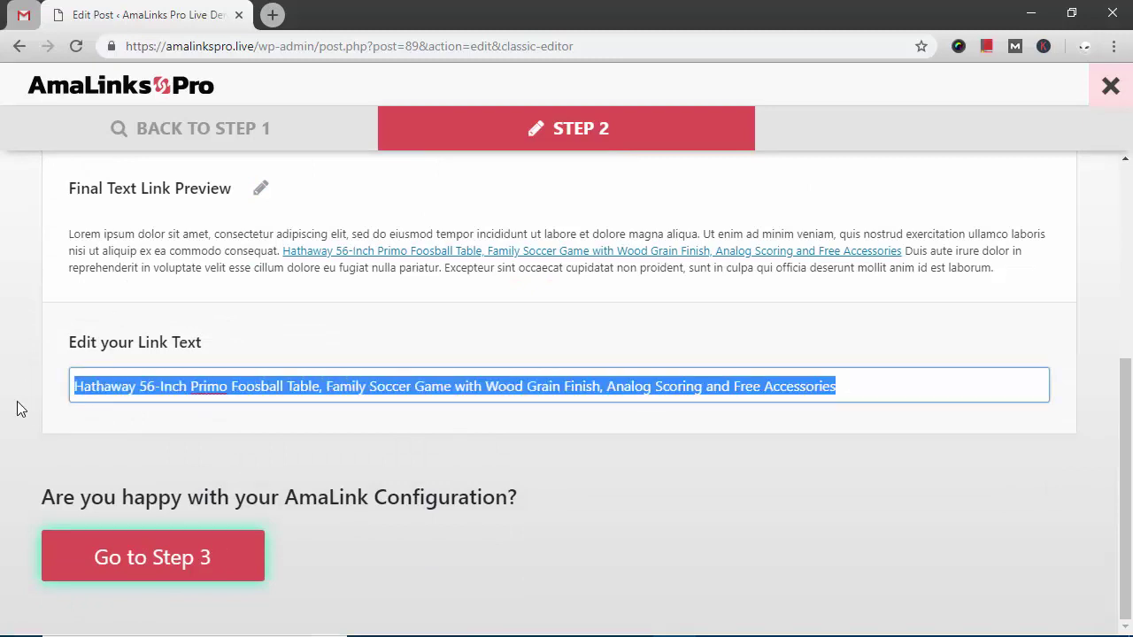
pyautogui.press('BackSpace')
pyautogui.hotkey('ctrl', 'v')
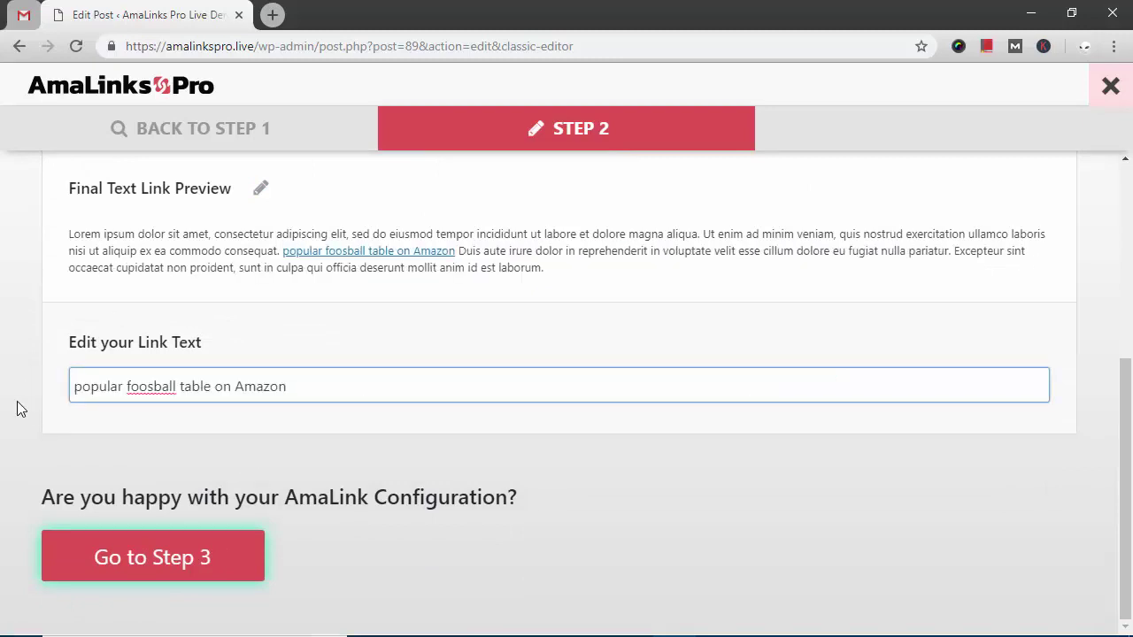
# Accept the text link configuration and insert it into the post as a plain link with the preset link settings
pyautogui.click(209, 555)
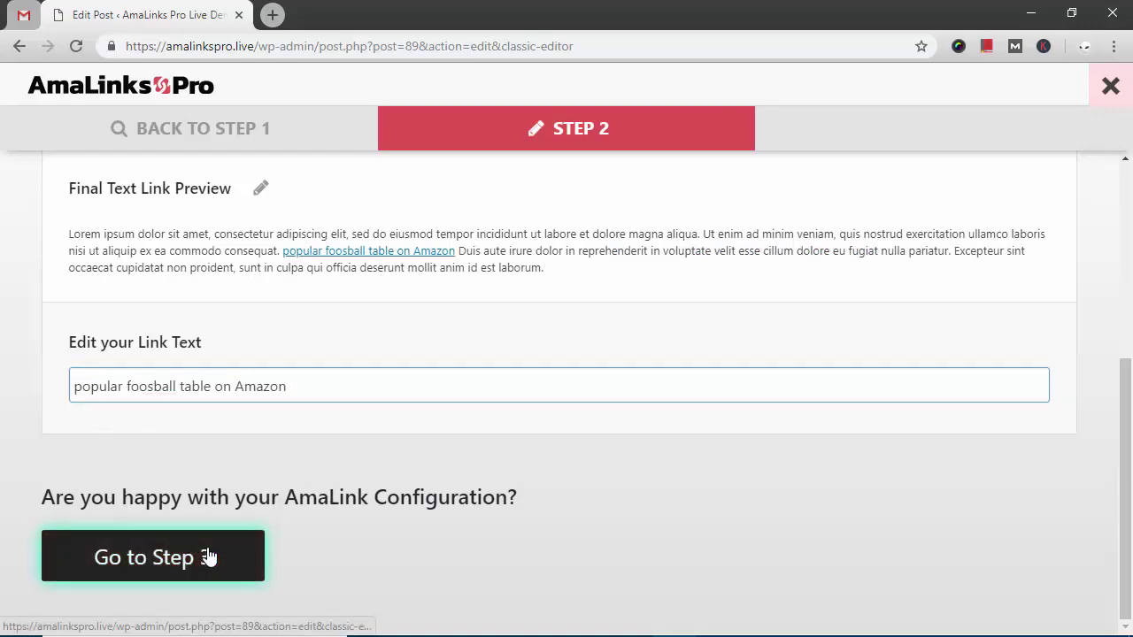
pyautogui.scroll(-3, 318, 425)
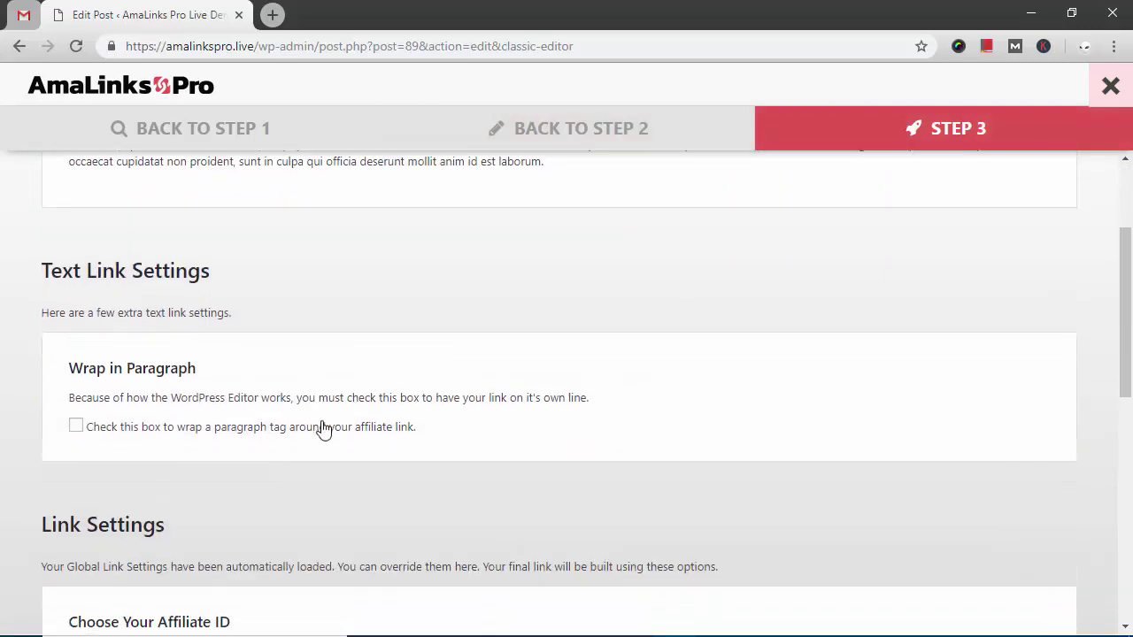
pyautogui.scroll(-8, 323, 428)
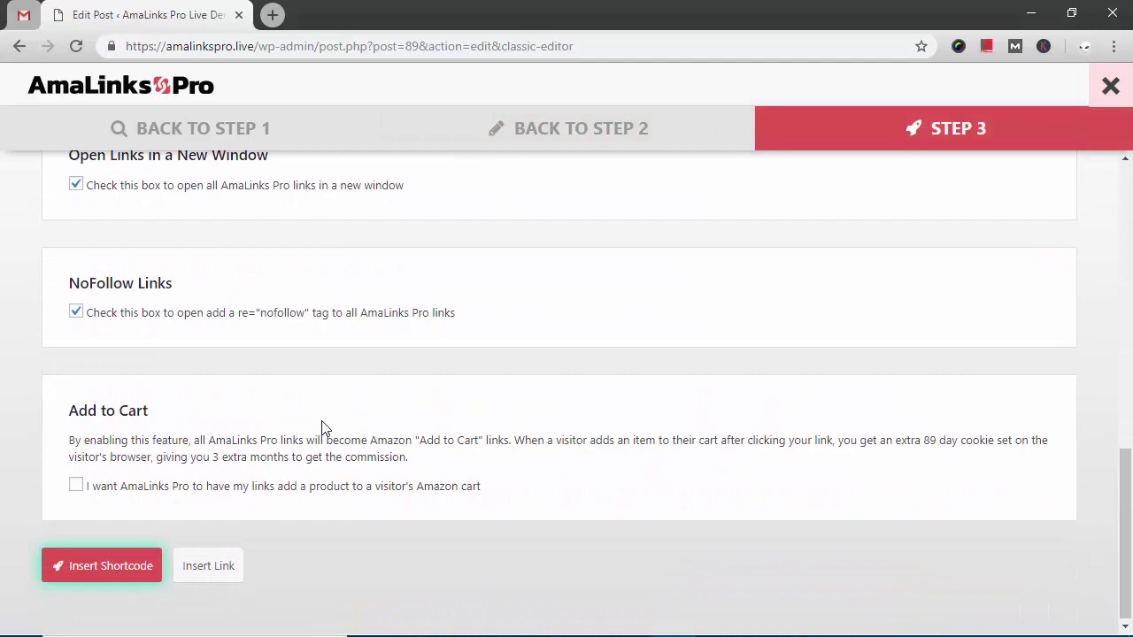
pyautogui.click(210, 567)
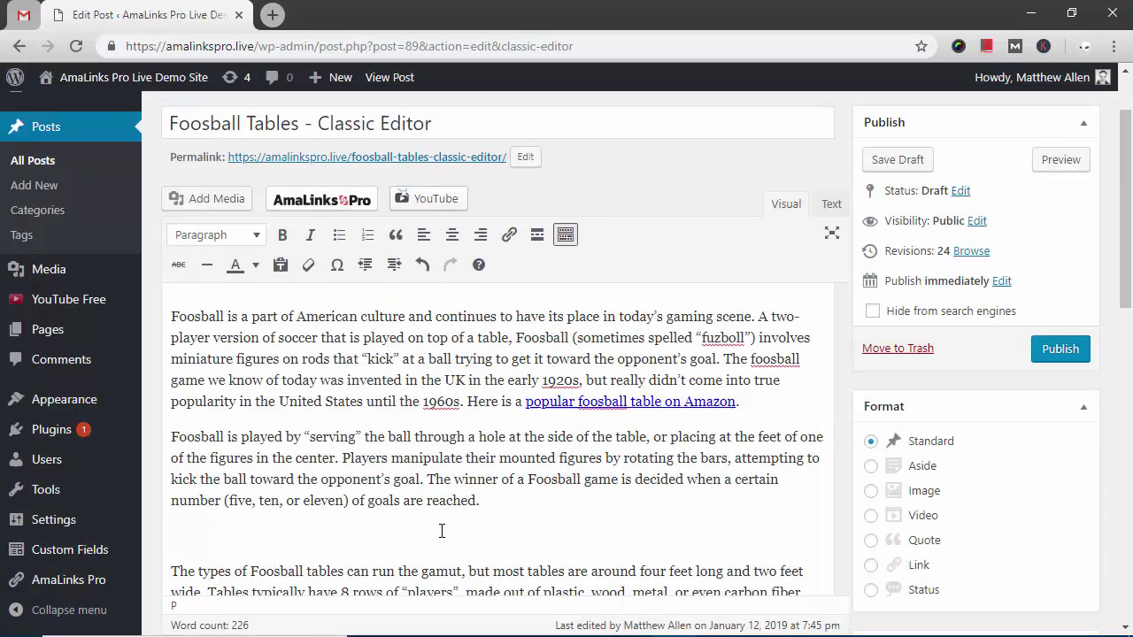
# Reopen AmaLinks Pro for the empty line below the second paragraph and change the Hathaway product's link type to Image Link
pyautogui.scroll(-1, 382, 523)
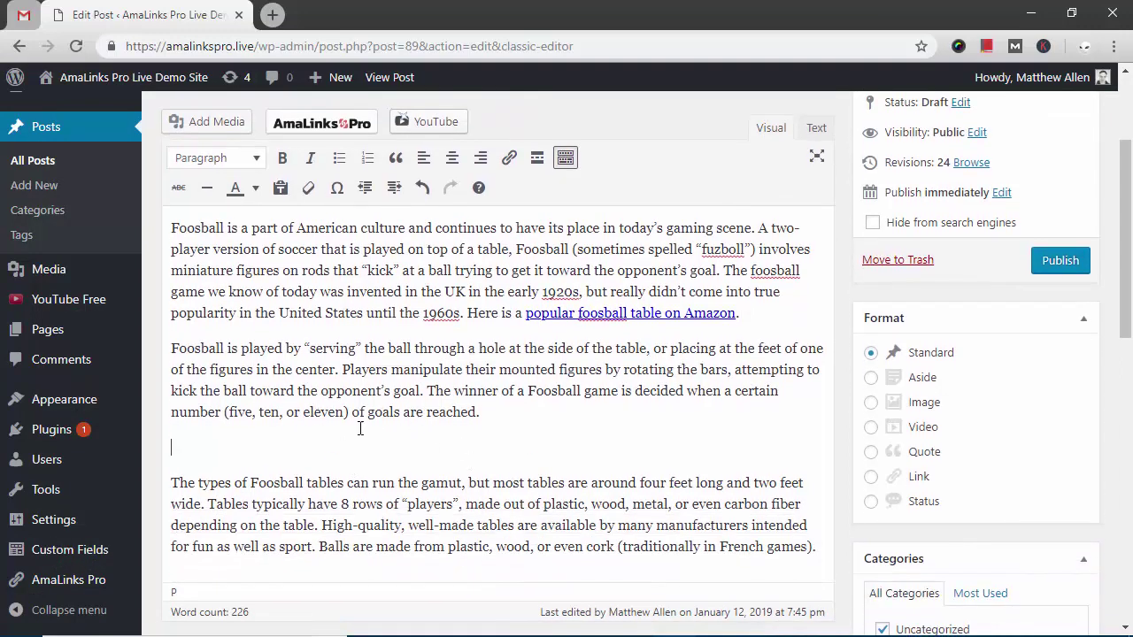
pyautogui.click(322, 123)
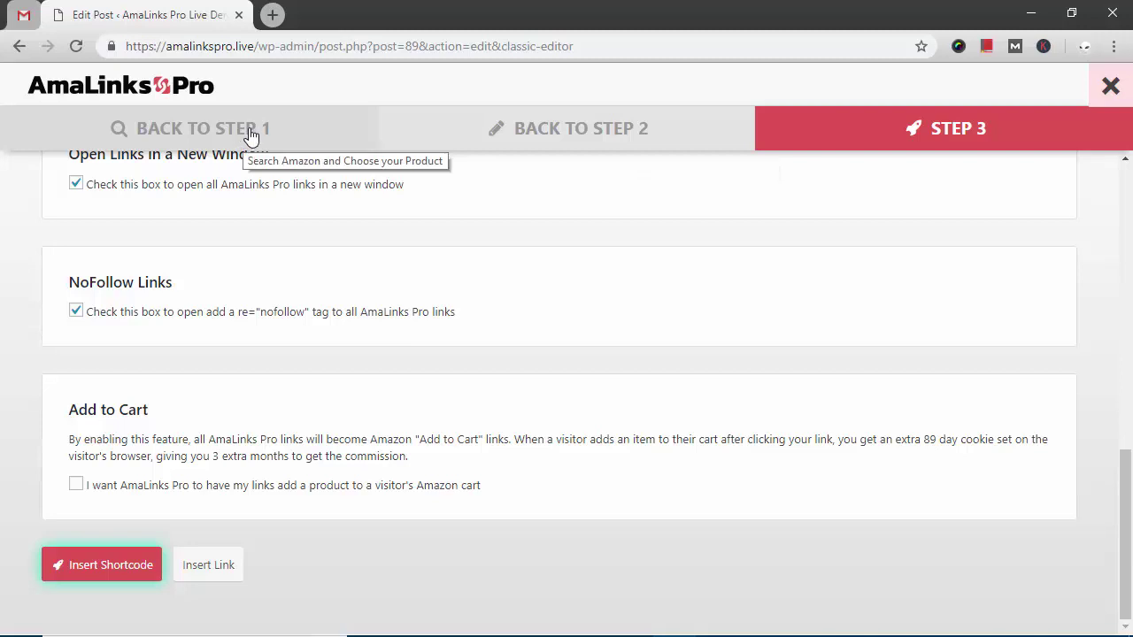
pyautogui.click(600, 132)
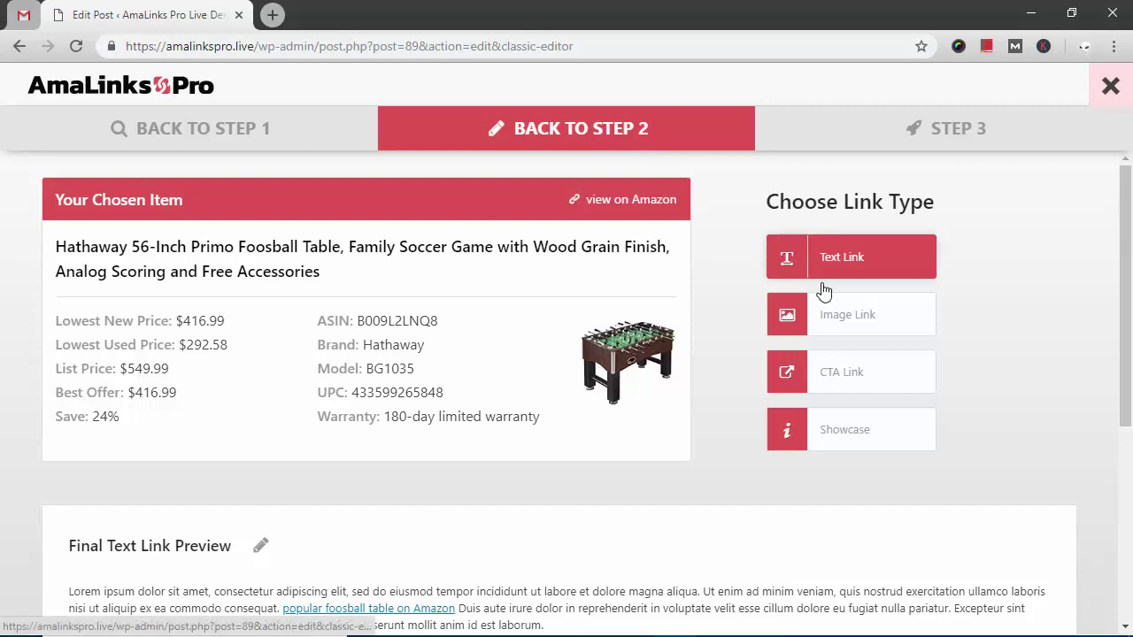
pyautogui.click(837, 319)
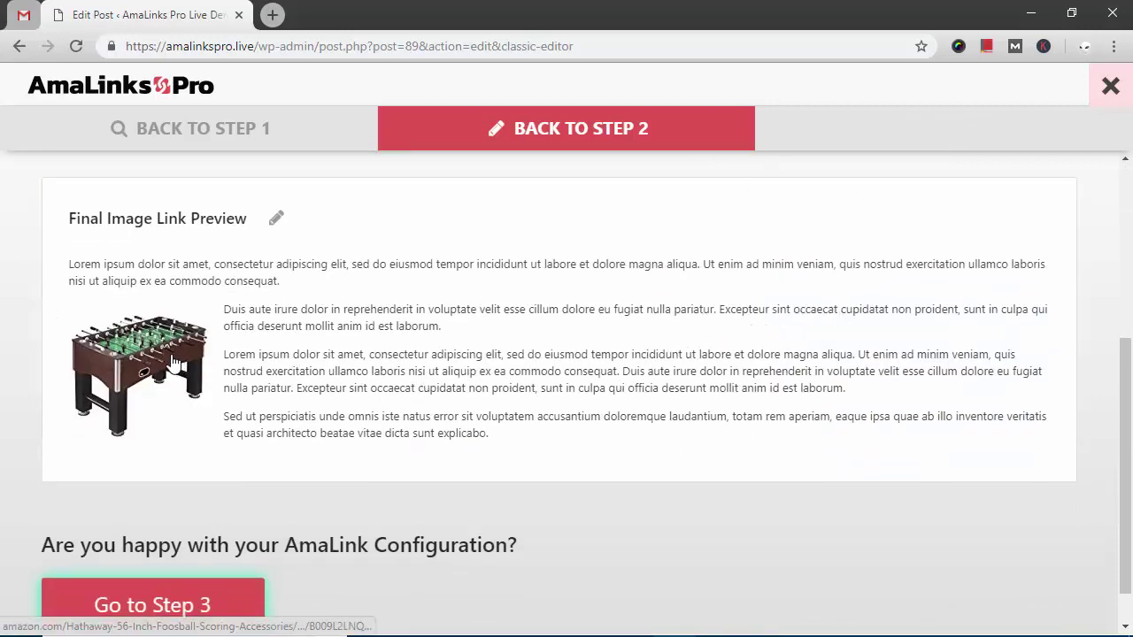
# Edit the image link to use the large version of the close-up picture of the green playing field
pyautogui.click(276, 219)
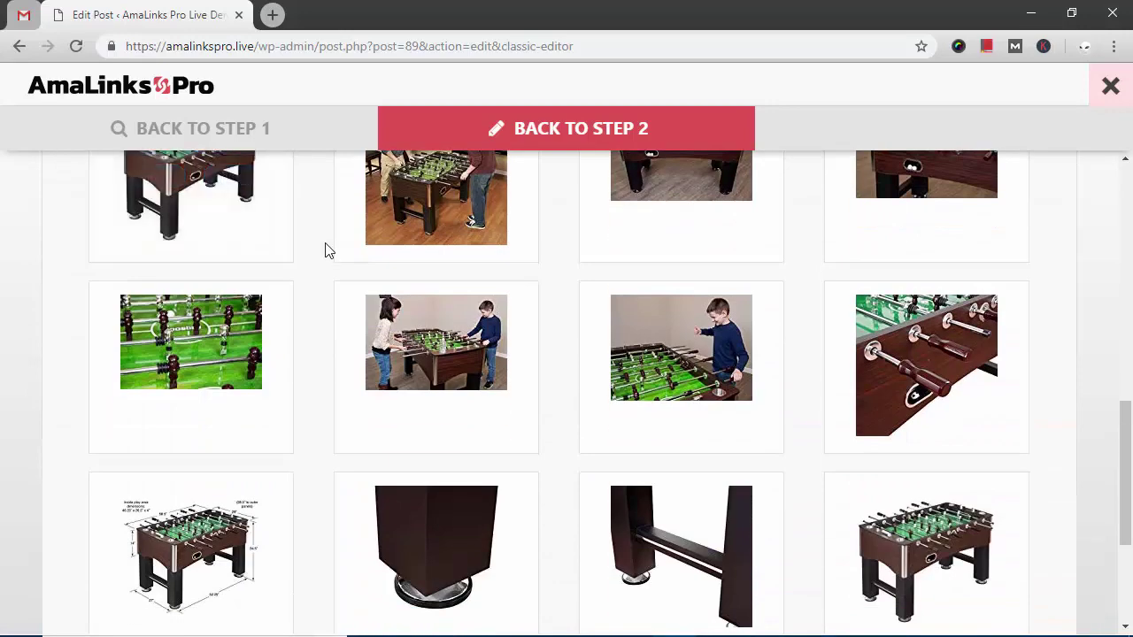
pyautogui.moveTo(249, 354)
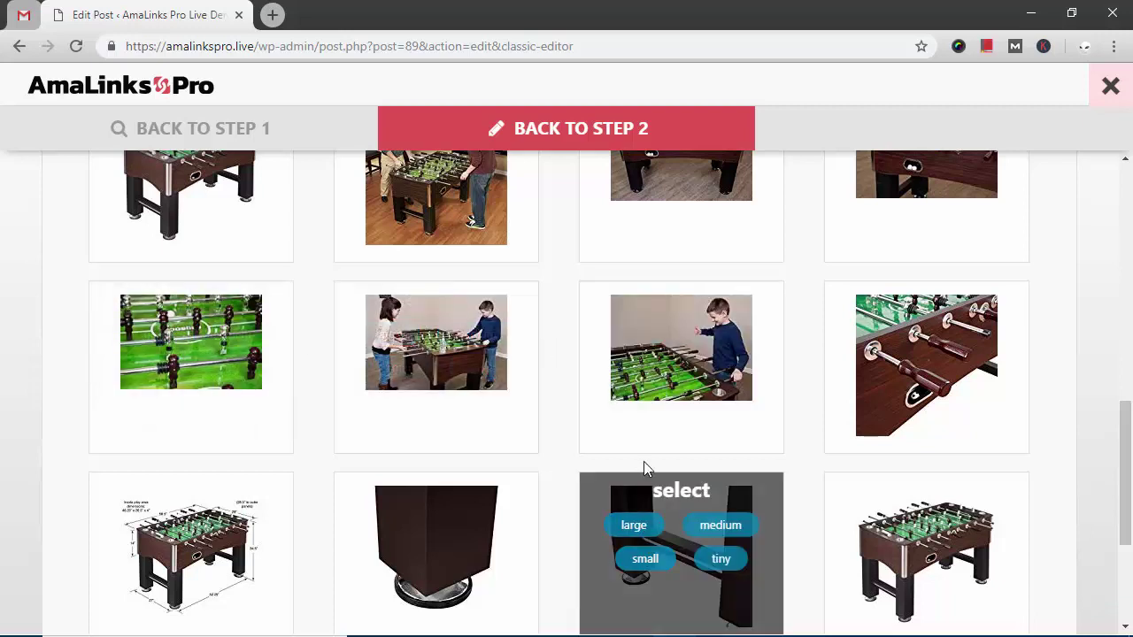
pyautogui.moveTo(656, 430)
pyautogui.moveTo(224, 380)
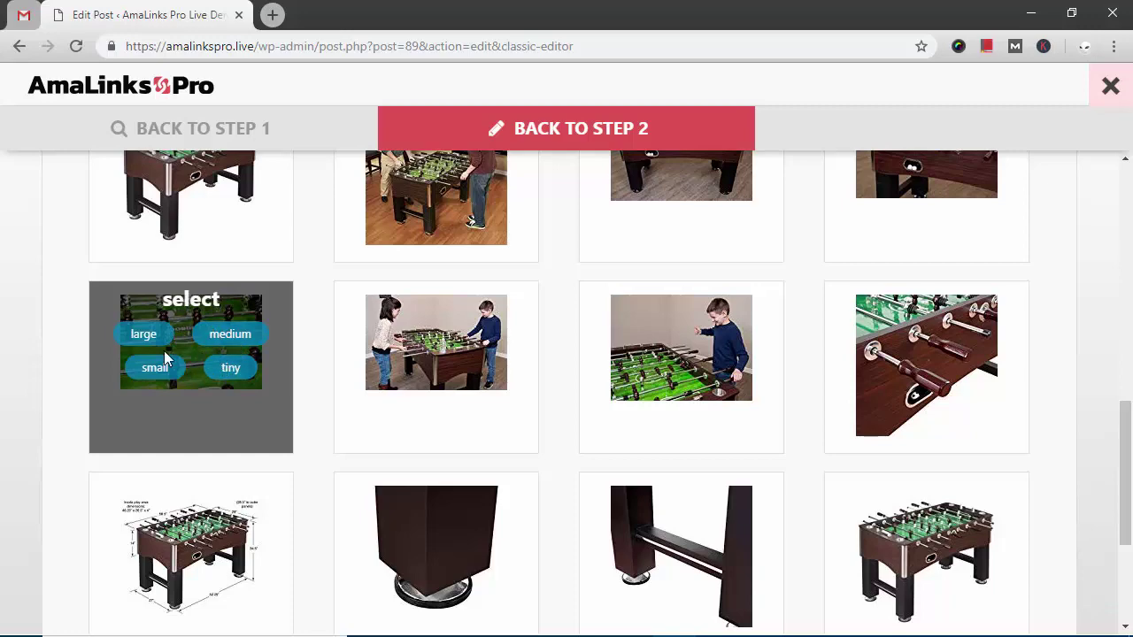
pyautogui.click(144, 335)
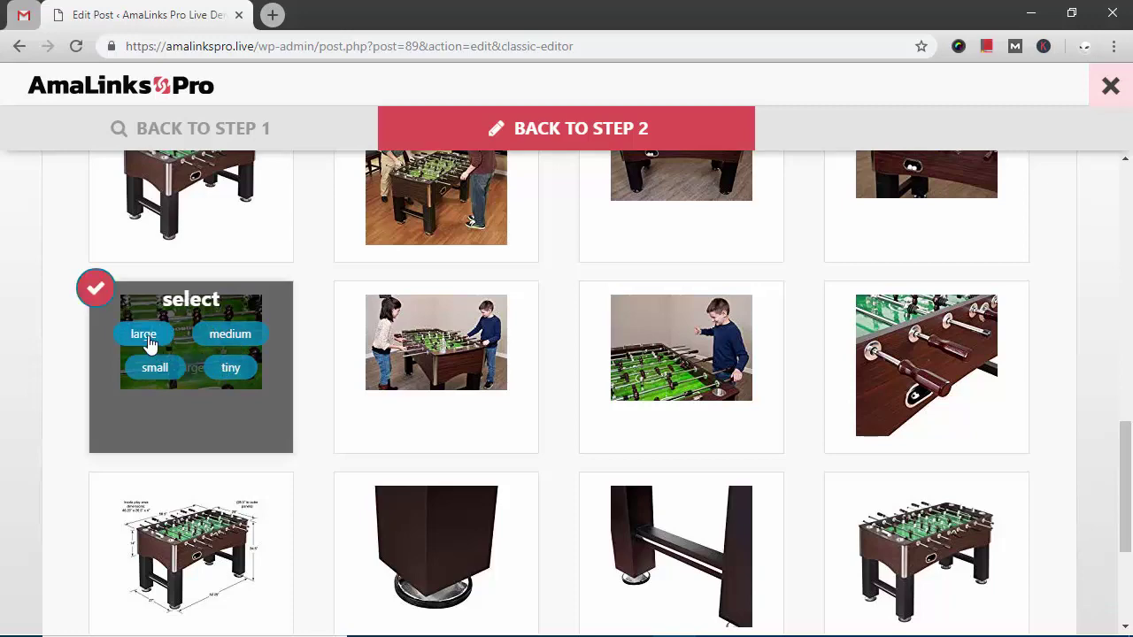
# Set the image link's alignment to center and insert it into the post as a plain link
pyautogui.scroll(-3, 185, 371)
pyautogui.click(154, 559)
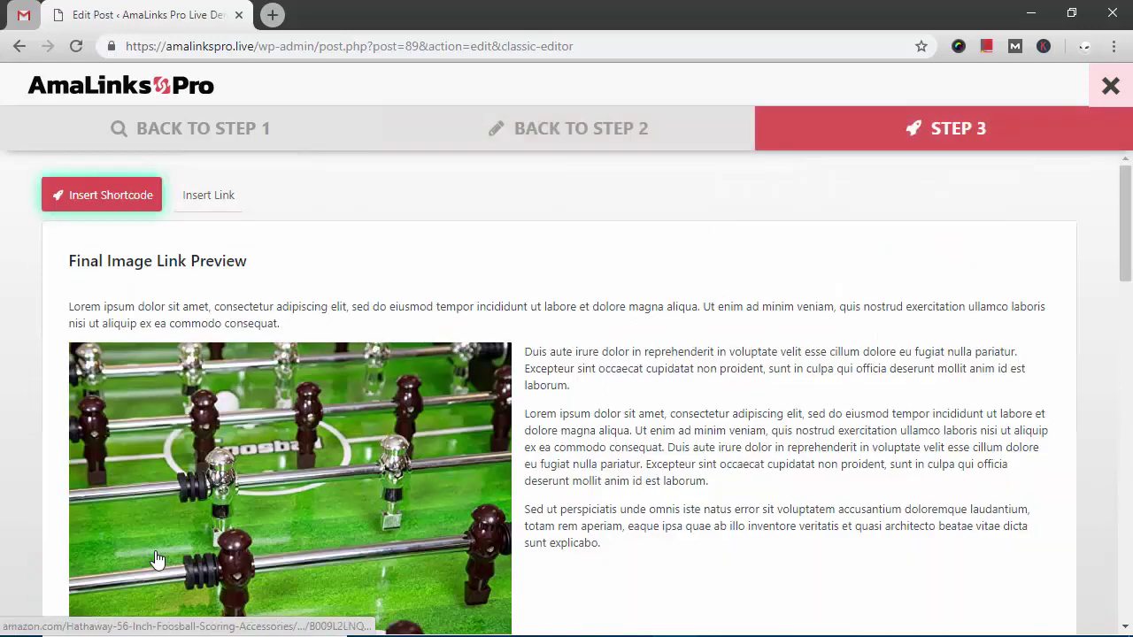
pyautogui.scroll(-1, 286, 444)
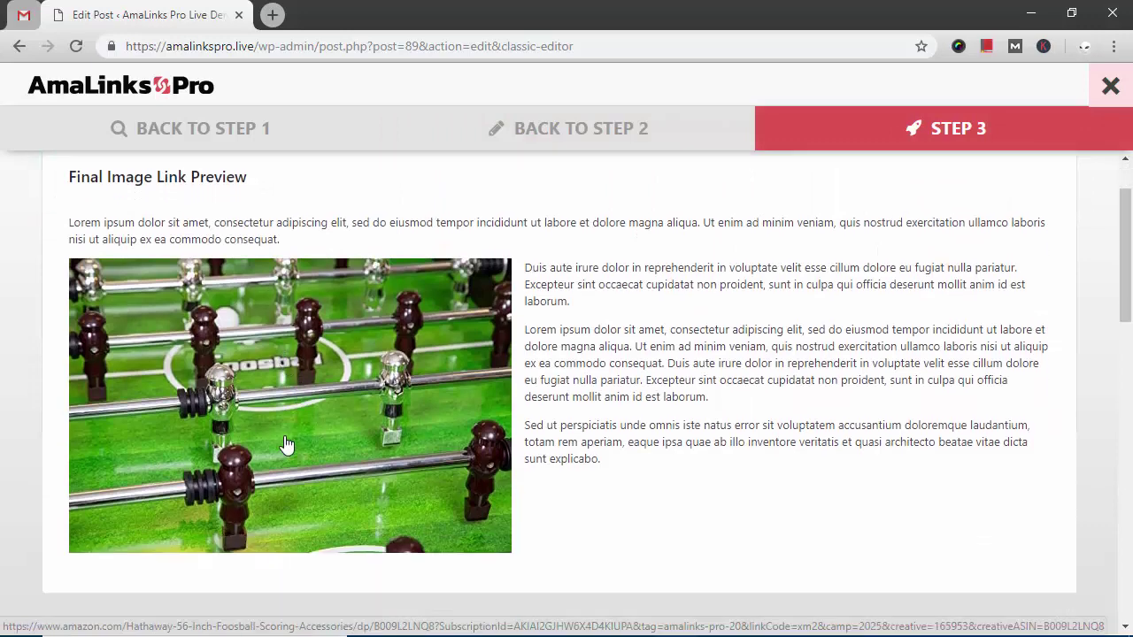
pyautogui.scroll(-5, 283, 389)
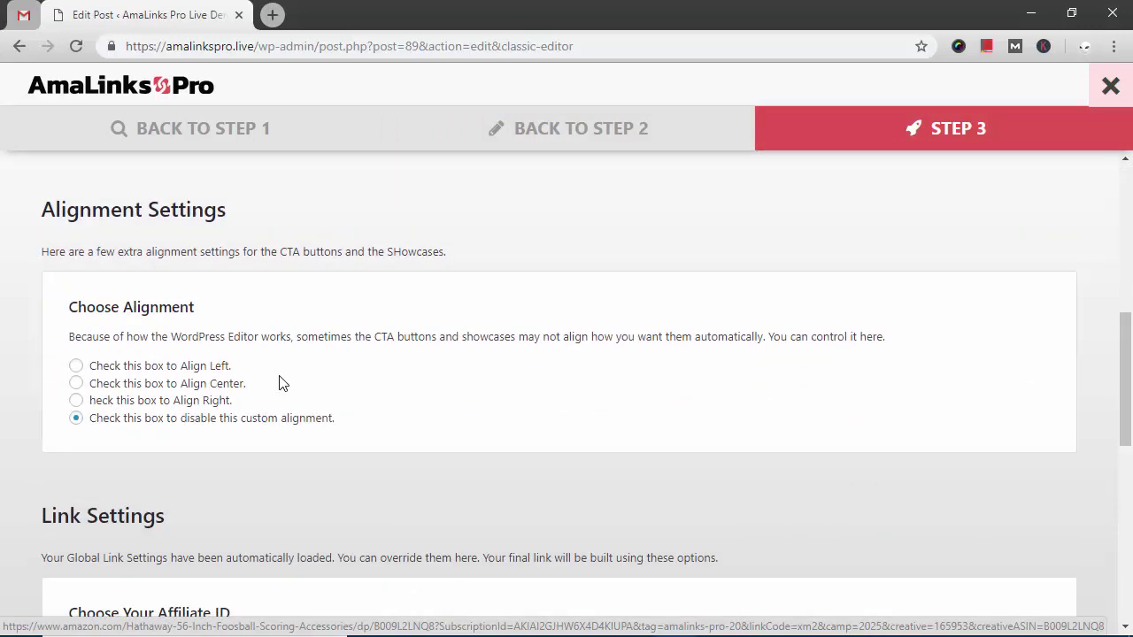
pyautogui.click(76, 383)
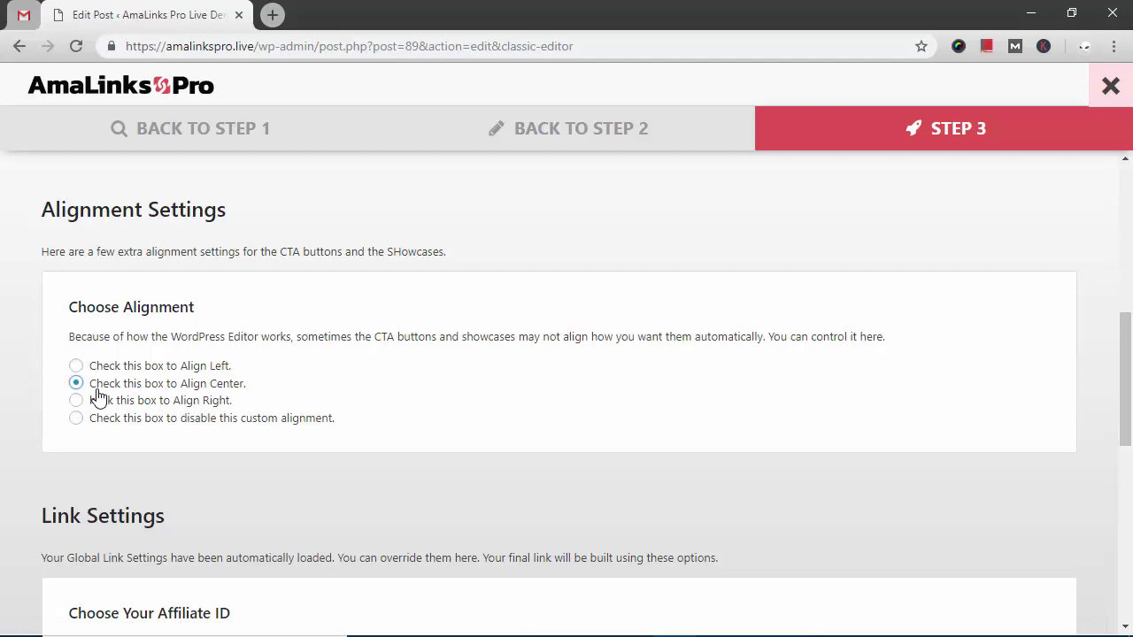
pyautogui.scroll(-7, 133, 410)
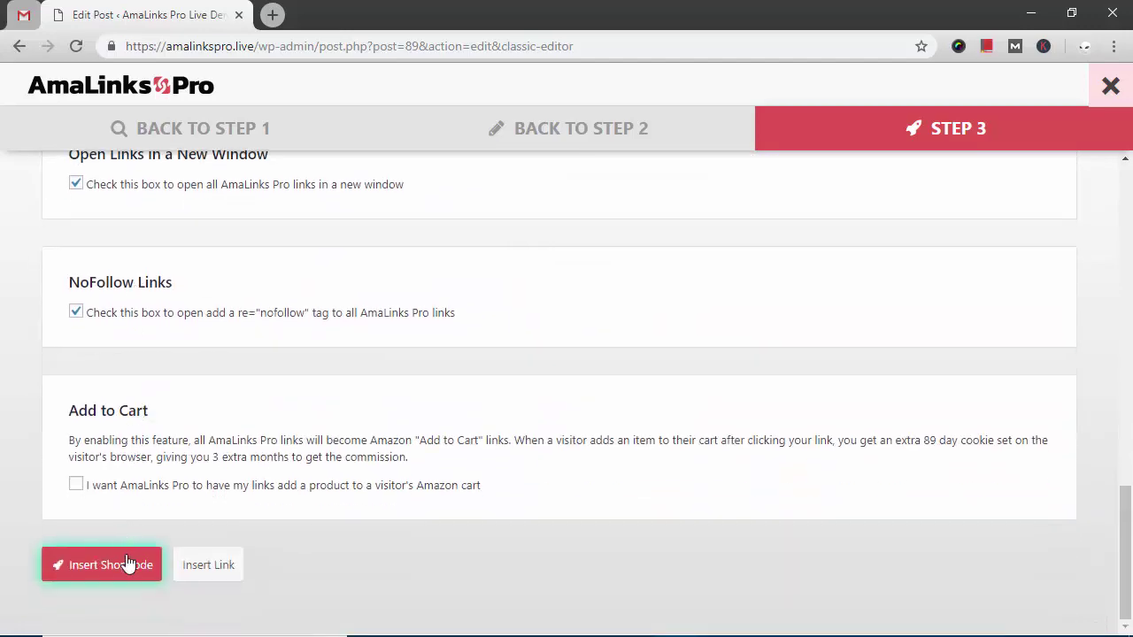
pyautogui.click(200, 574)
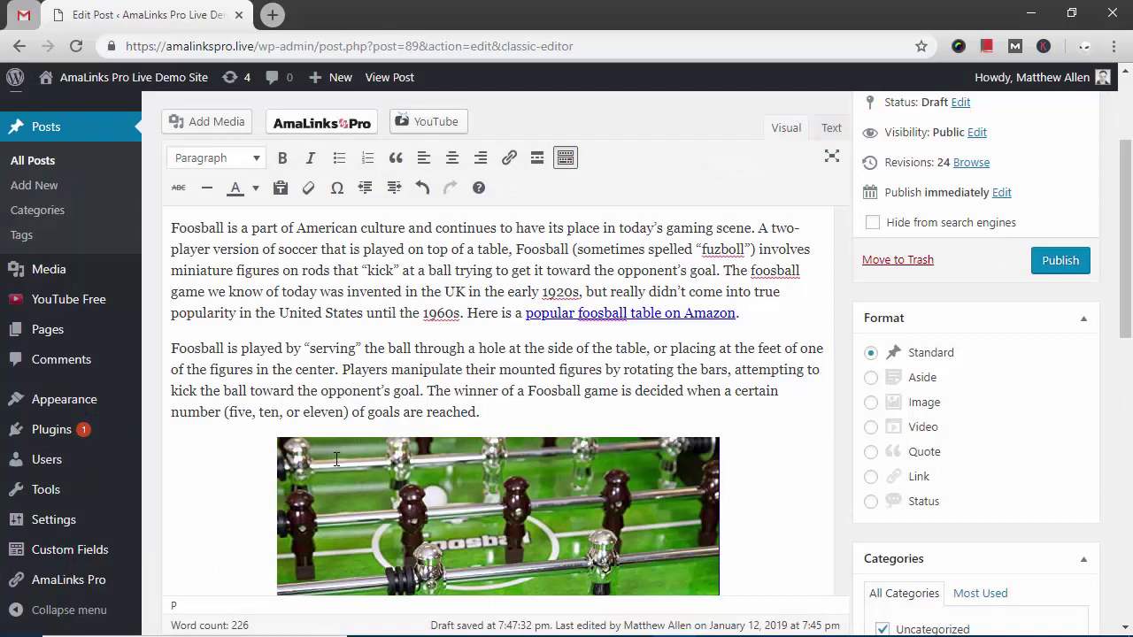
# Scale the inserted foosball image down slightly in the post, keeping its proportions
pyautogui.scroll(-5, 336, 458)
pyautogui.click(373, 400)
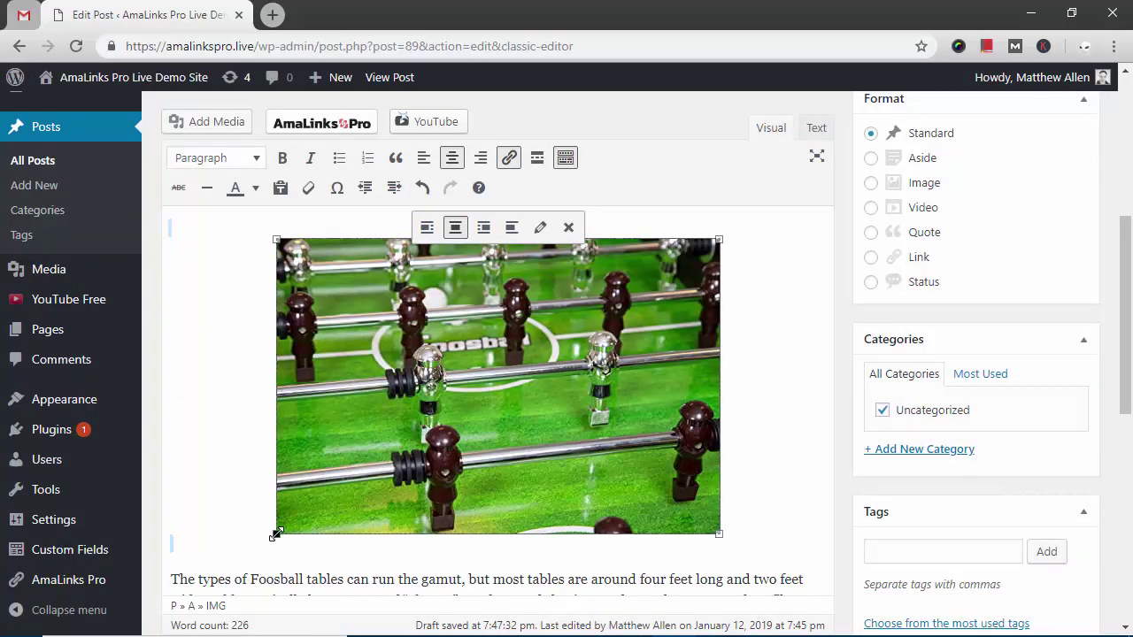
pyautogui.moveTo(274, 534); pyautogui.dragTo(355, 470)
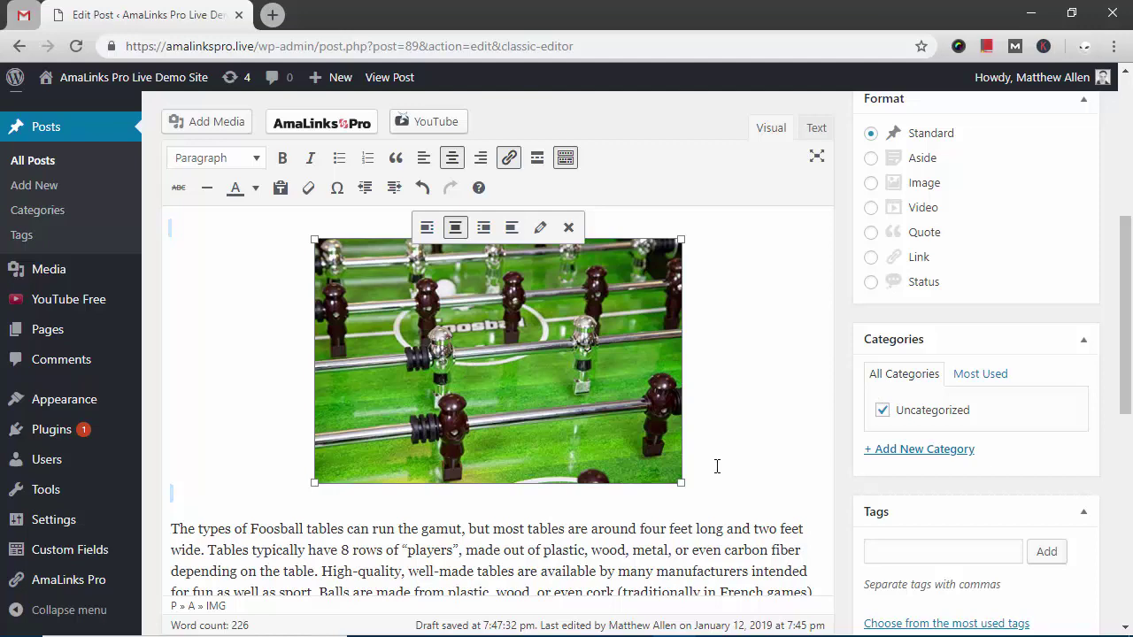
# Delete the foosball image from the post and undo the deletion
pyautogui.press('Delete')
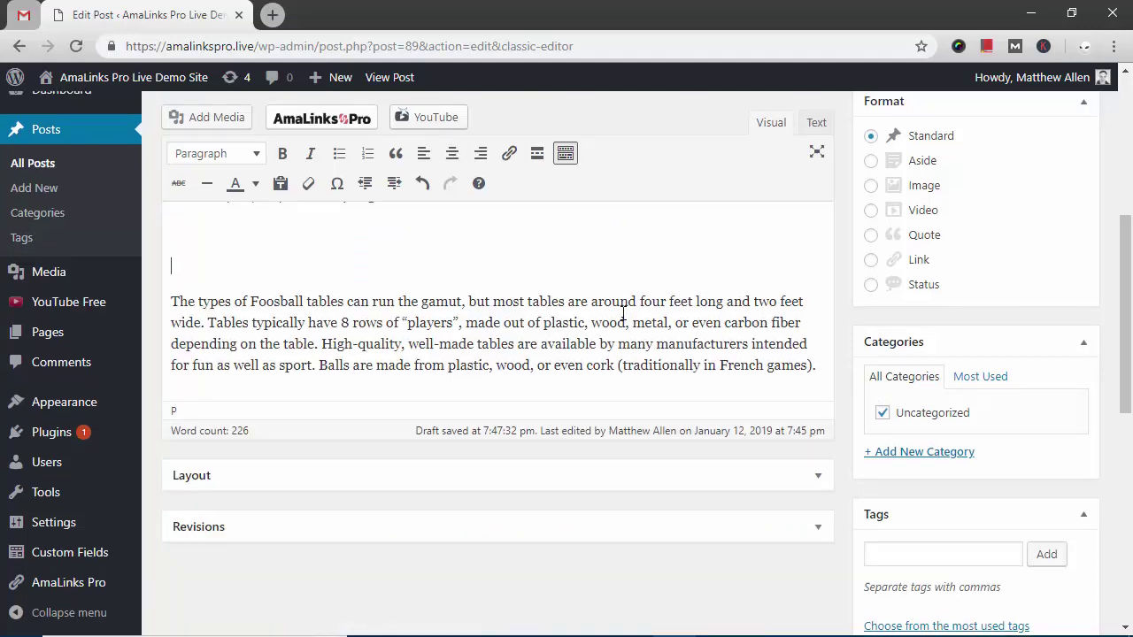
pyautogui.scroll(3, 389, 398)
pyautogui.scroll(2, 396, 390)
pyautogui.scroll(-3, 396, 390)
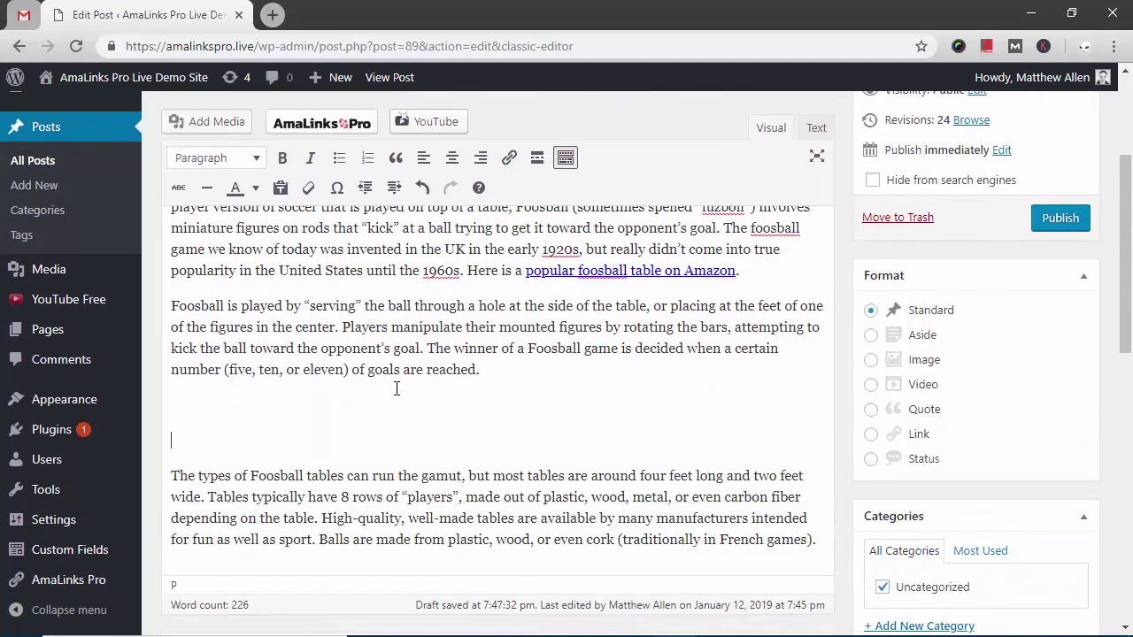
pyautogui.click(422, 187)
# Add an empty line between the foosball image and the paragraph starting "The types of Foosball tables"
pyautogui.click(176, 535)
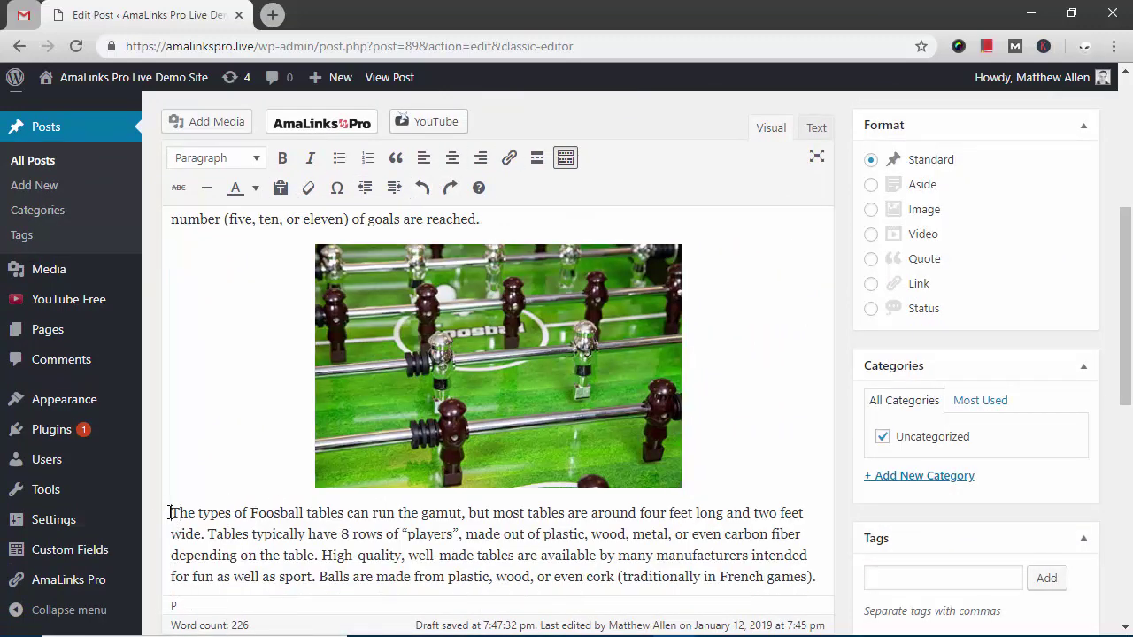
pyautogui.press('Return')
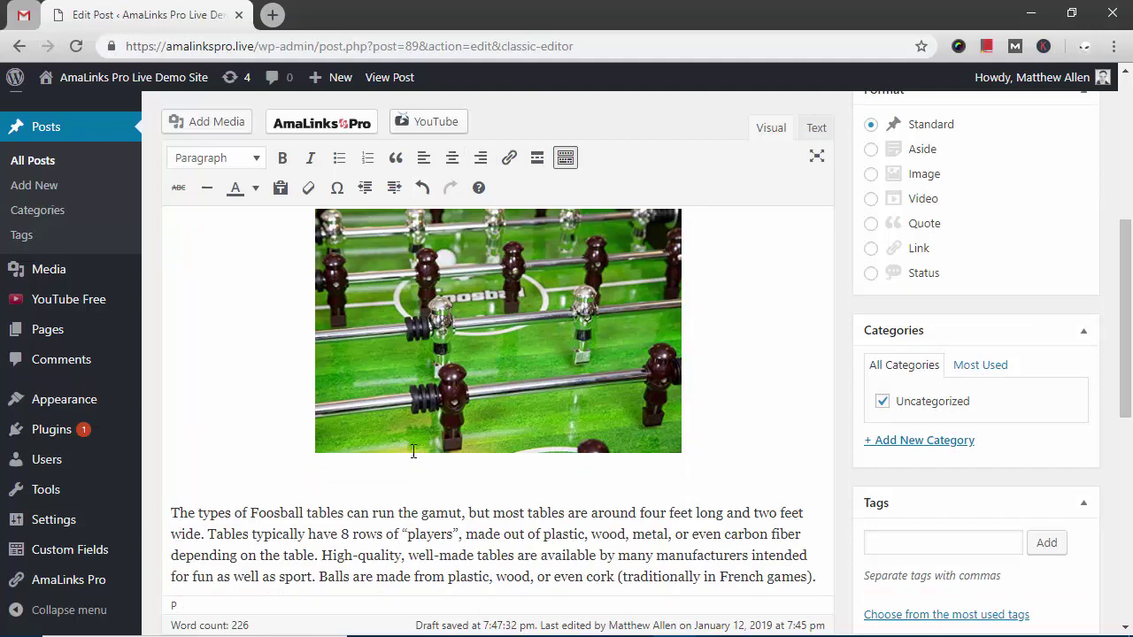
# Start a CTA link for the already chosen Hathaway foosball table and test its preview button's Amazon destination
pyautogui.click(364, 132)
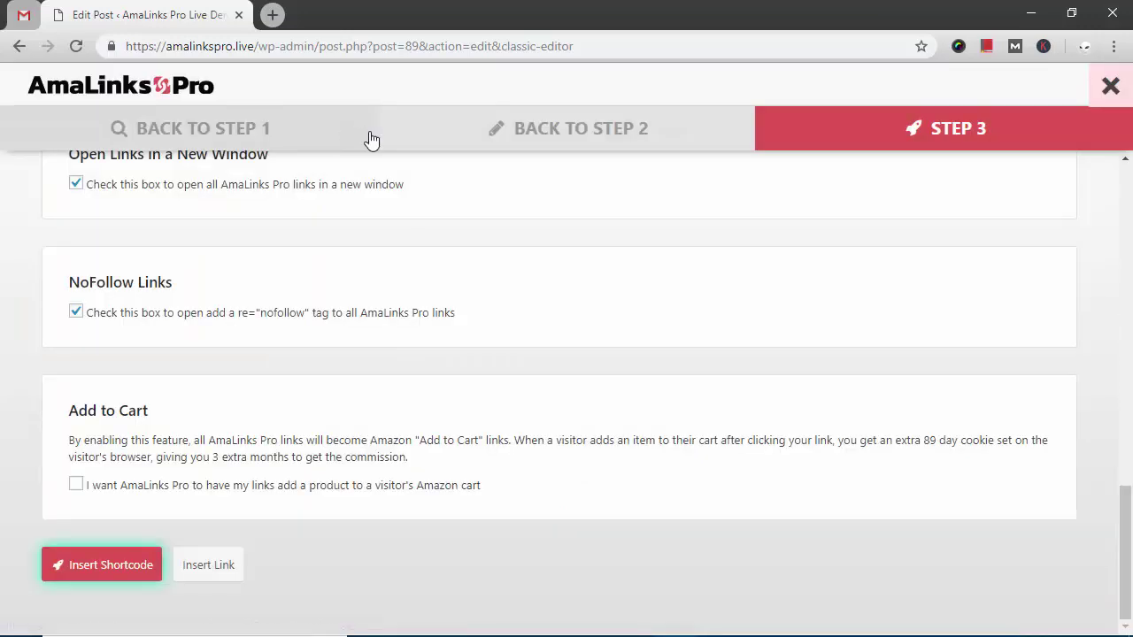
pyautogui.click(548, 142)
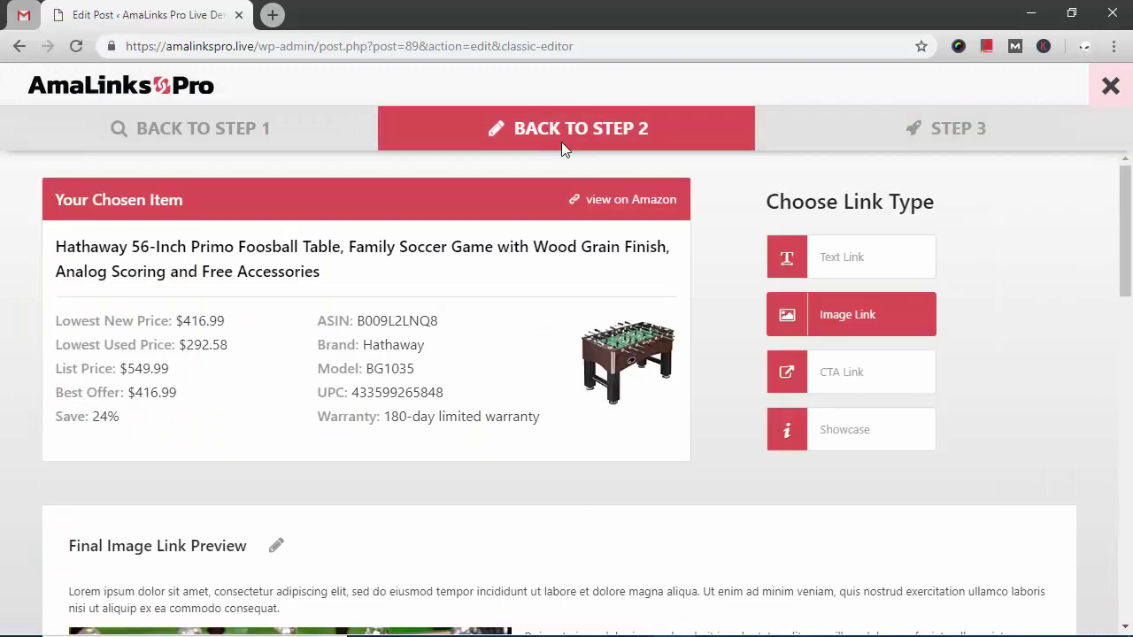
pyautogui.click(867, 374)
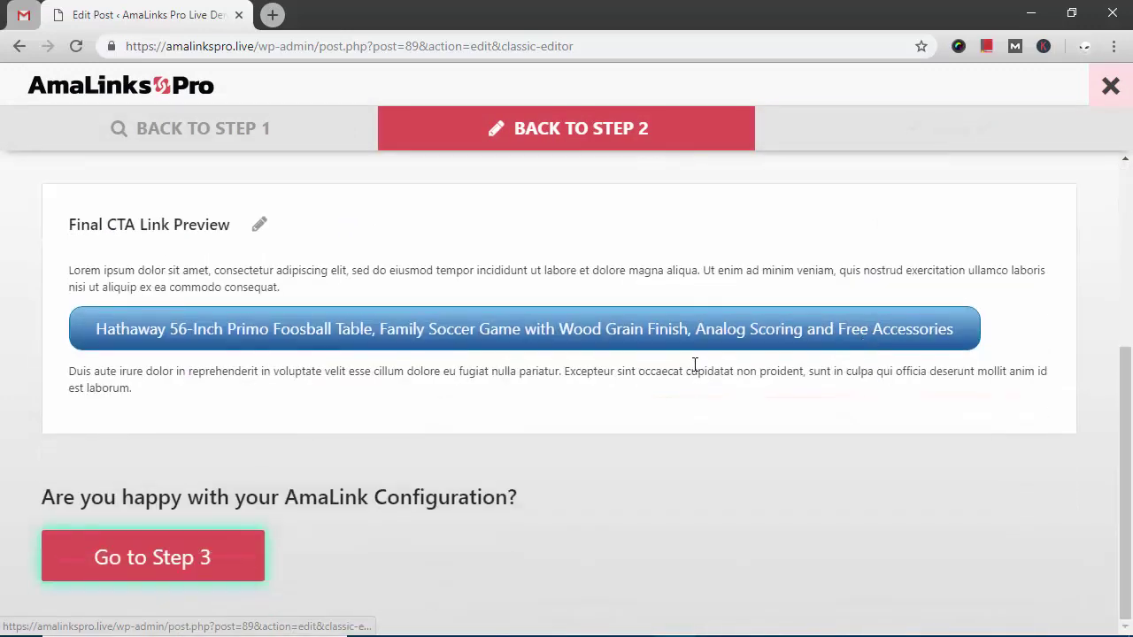
pyautogui.click(596, 336)
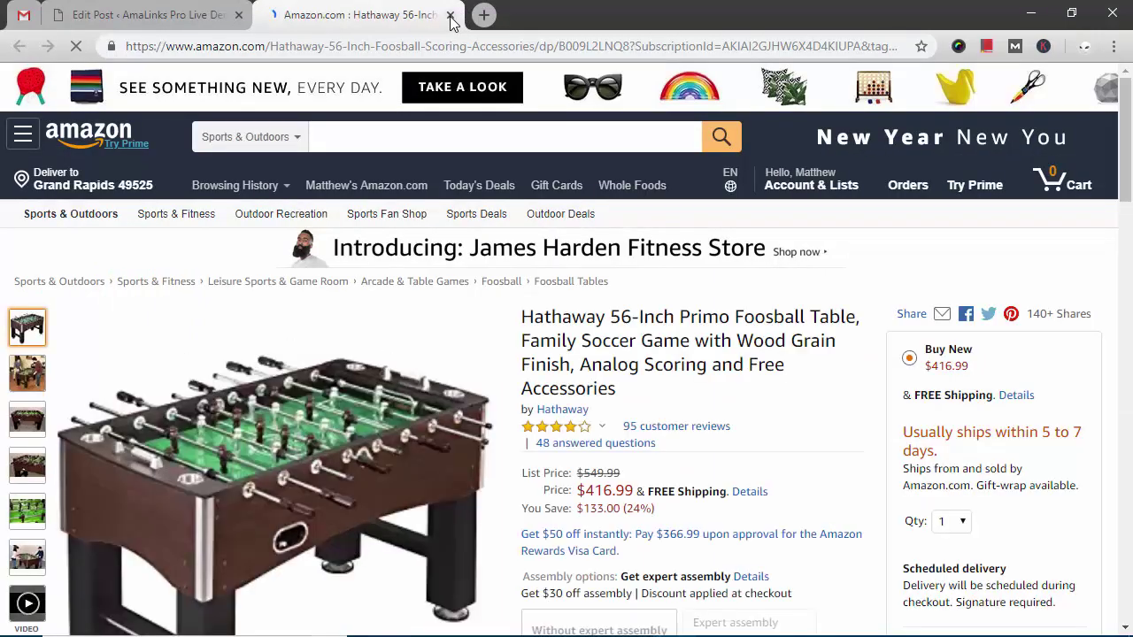
pyautogui.click(450, 16)
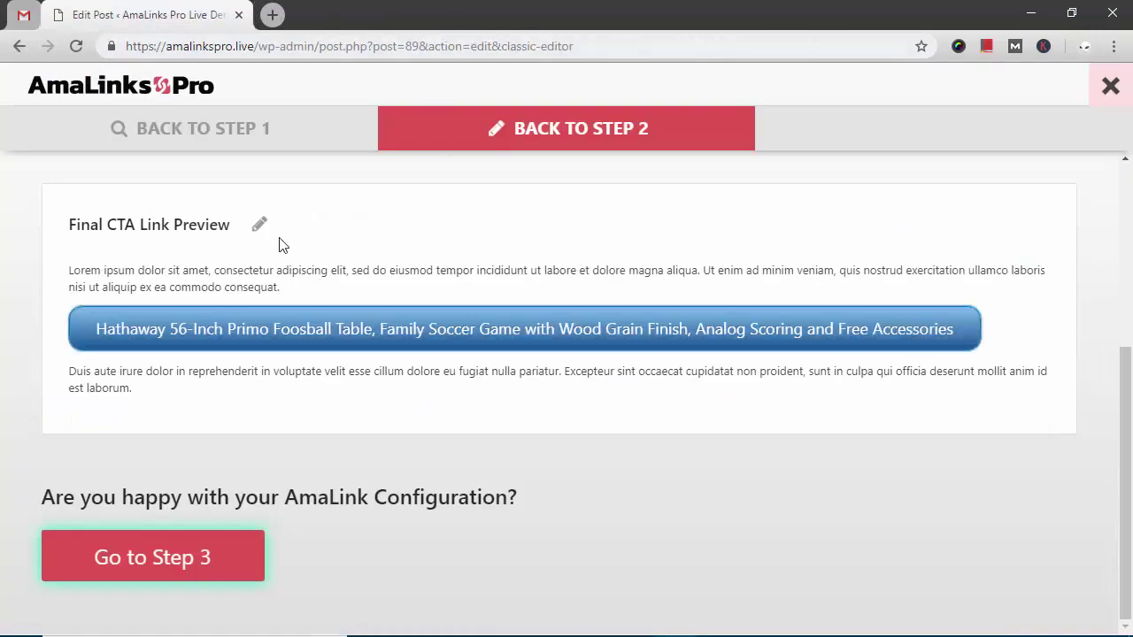
# Shorten the CTA button text to "Hathaway 56-Inch Primo Foosball Table"
pyautogui.click(258, 225)
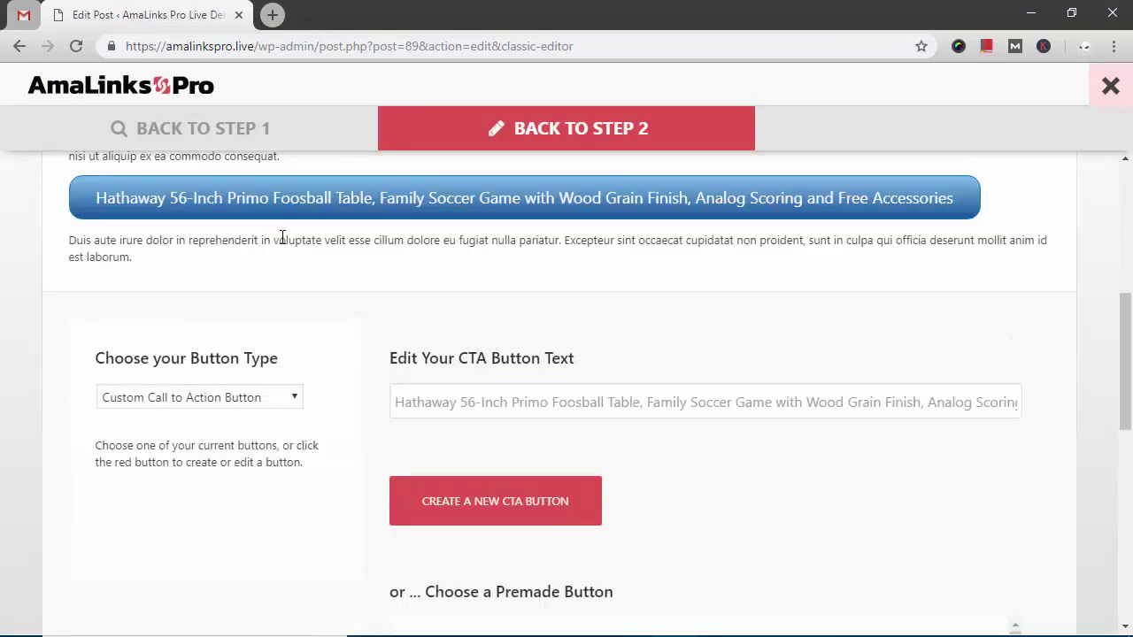
pyautogui.click(412, 403)
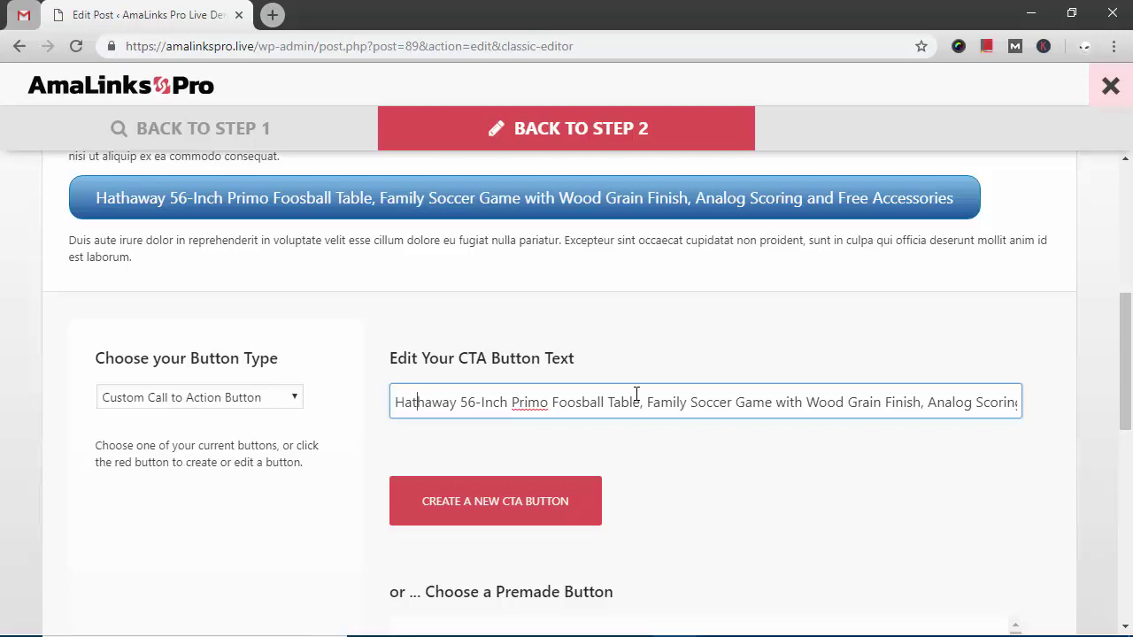
pyautogui.moveTo(644, 402); pyautogui.dragTo(1105, 391)
pyautogui.press('BackSpace')
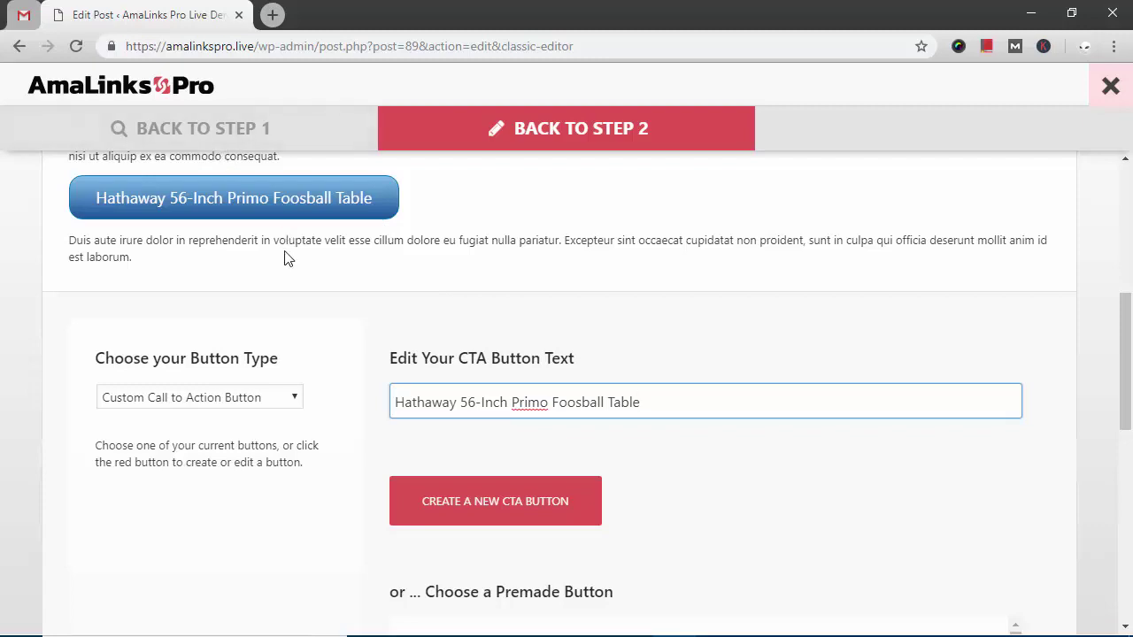
# Apply the premade blue-to-purple button style with rounded black border to the CTA link
pyautogui.scroll(-3, 453, 430)
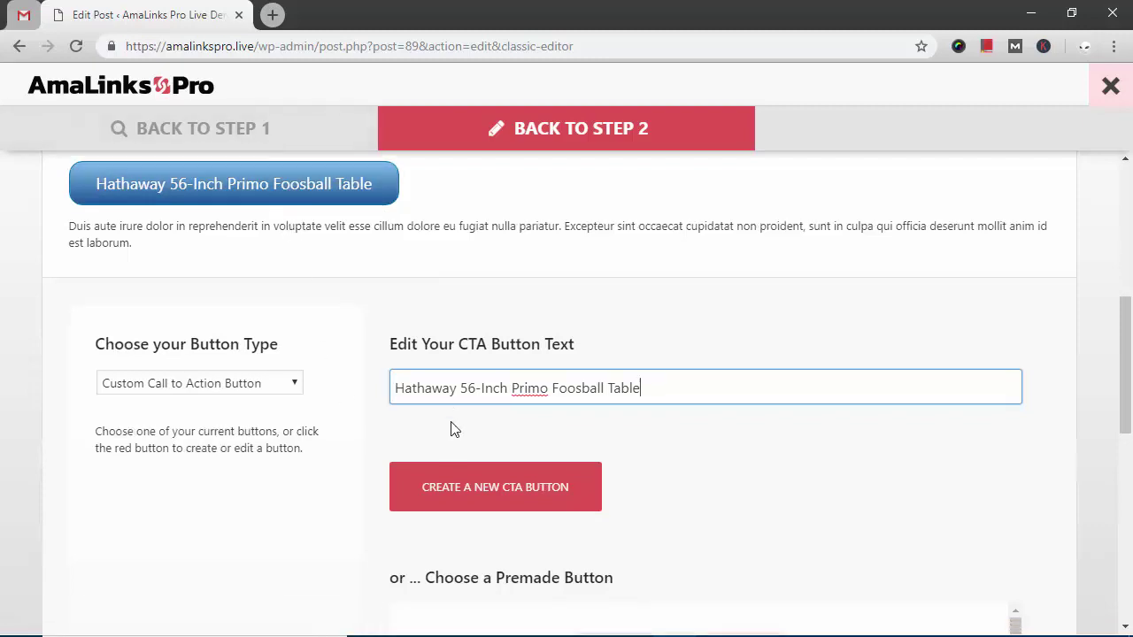
pyautogui.scroll(-1, 452, 430)
pyautogui.scroll(-1, 643, 425)
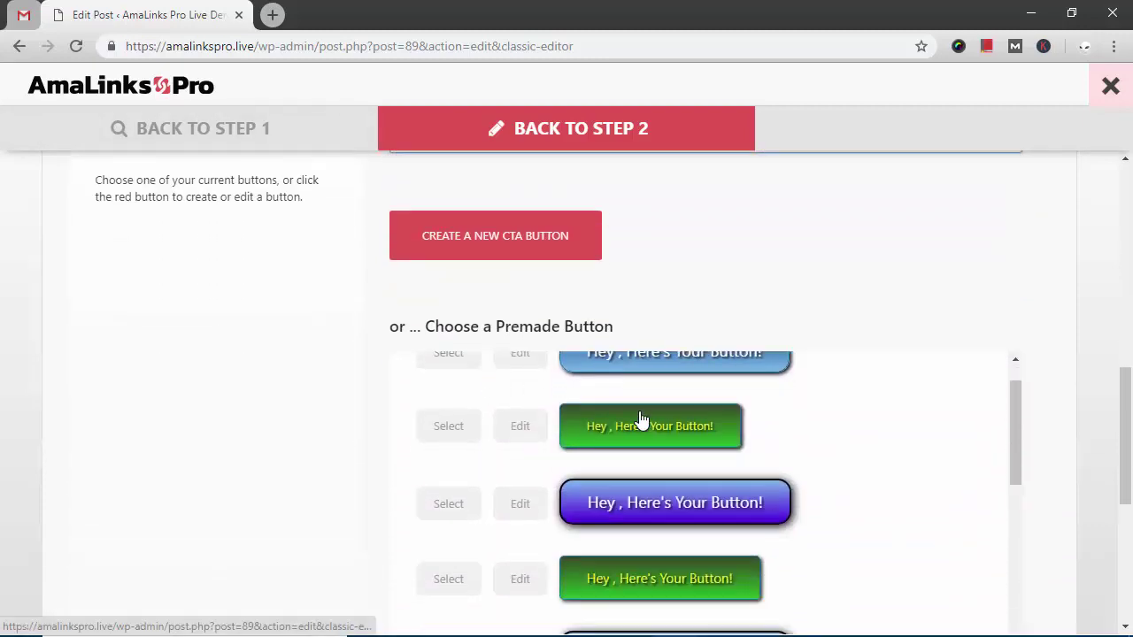
pyautogui.scroll(-1, 696, 447)
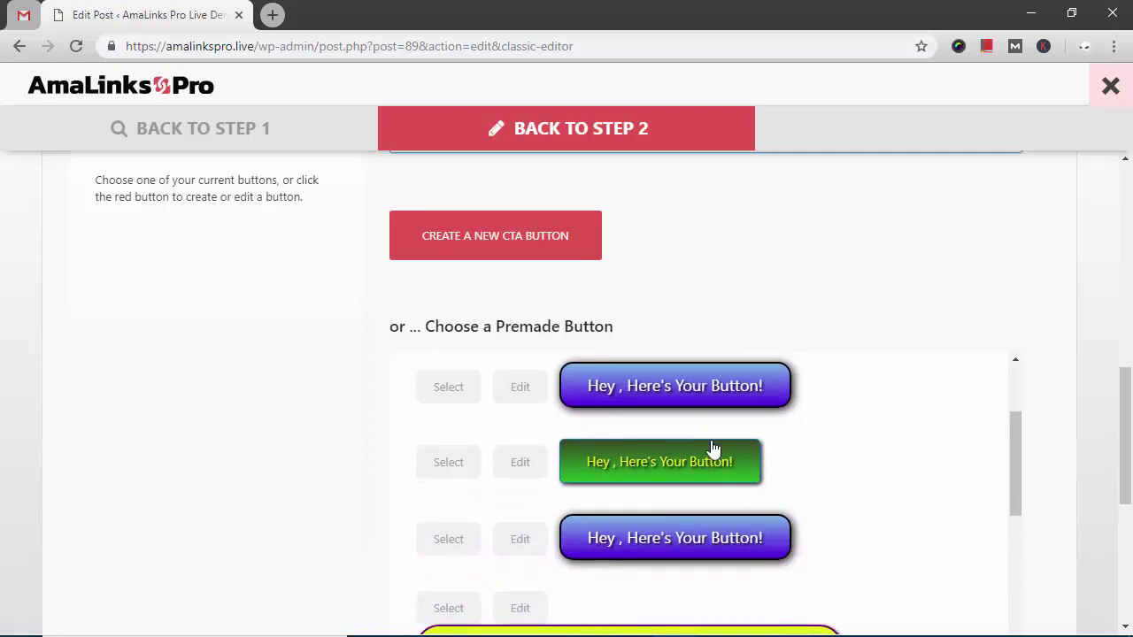
pyautogui.scroll(-1, 801, 508)
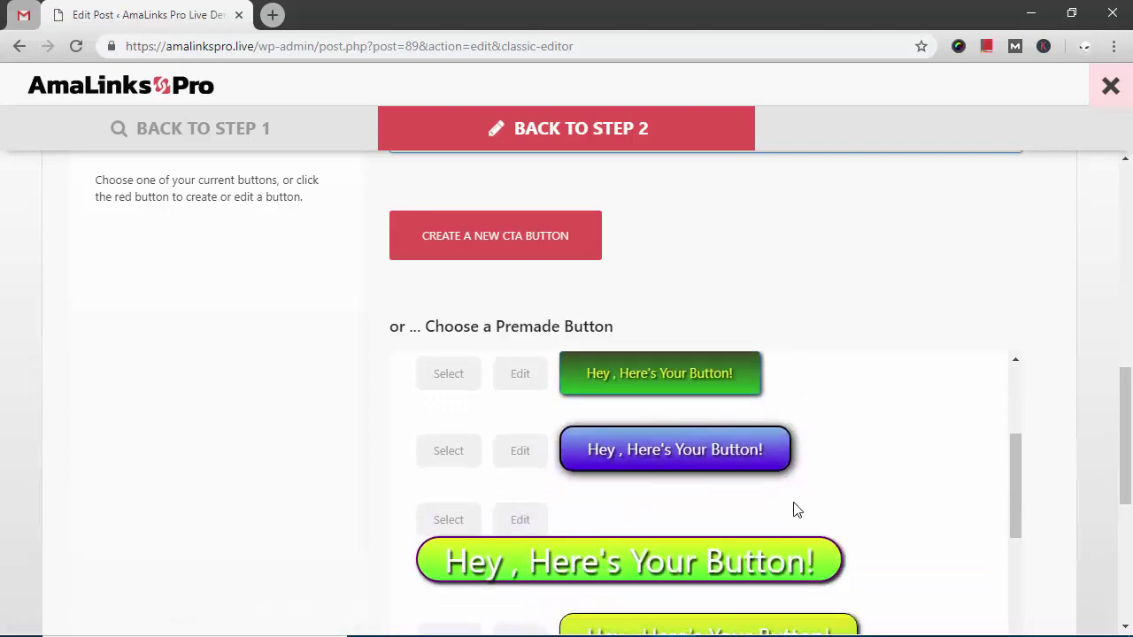
pyautogui.click(432, 456)
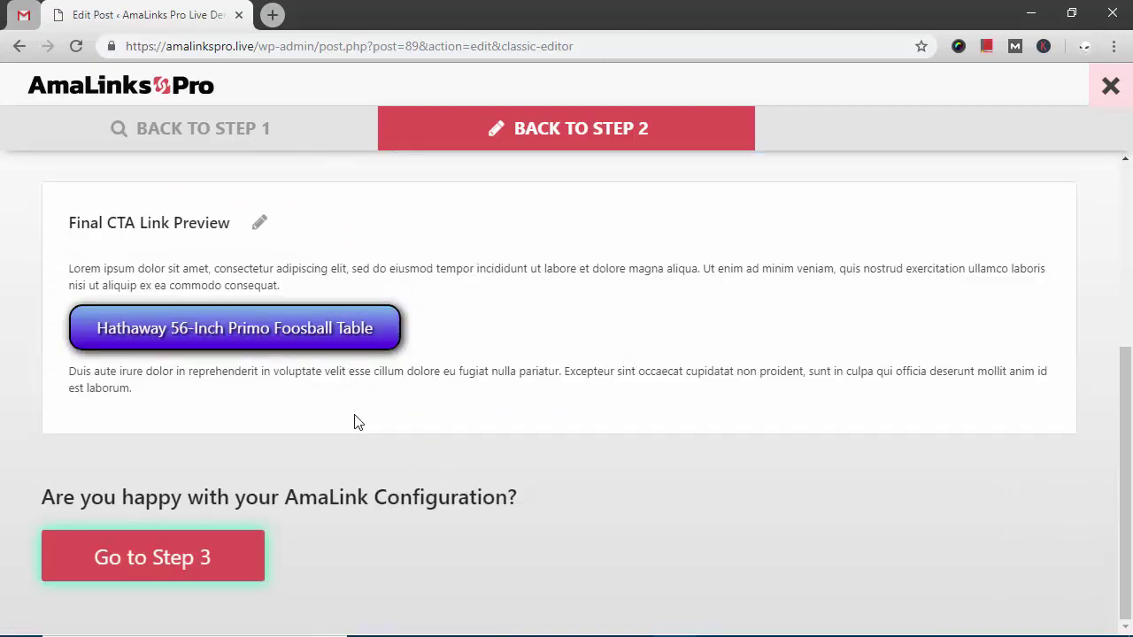
# Accept the CTA link configuration and insert the center-aligned button into the post as a shortcode
pyautogui.click(172, 552)
pyautogui.scroll(-2, 338, 476)
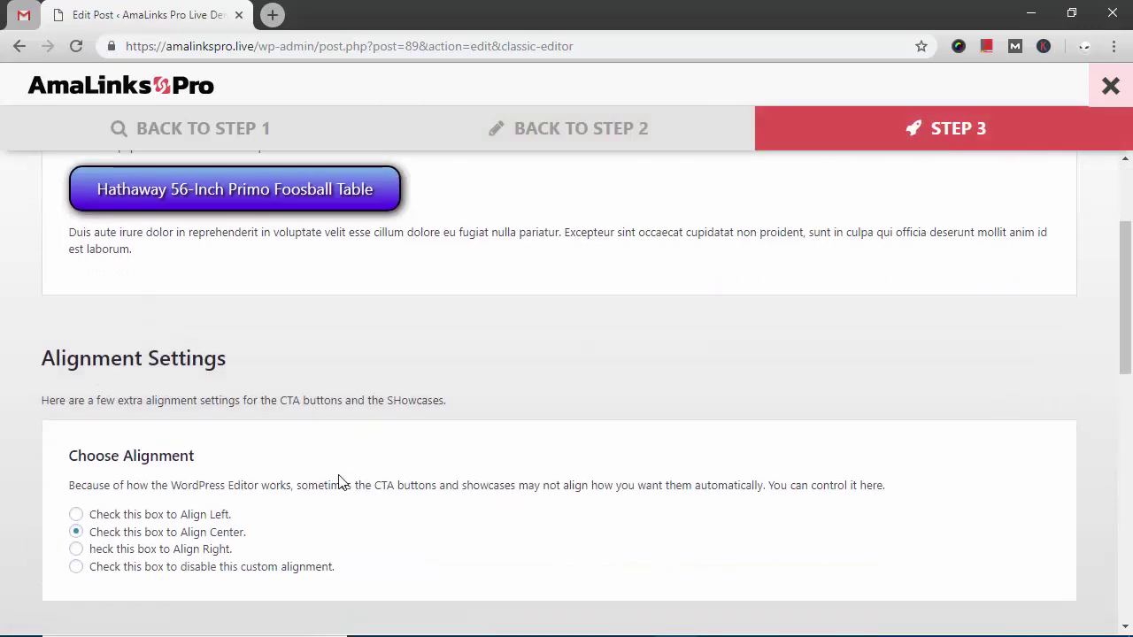
pyautogui.scroll(-1, 338, 482)
pyautogui.scroll(-5, 298, 437)
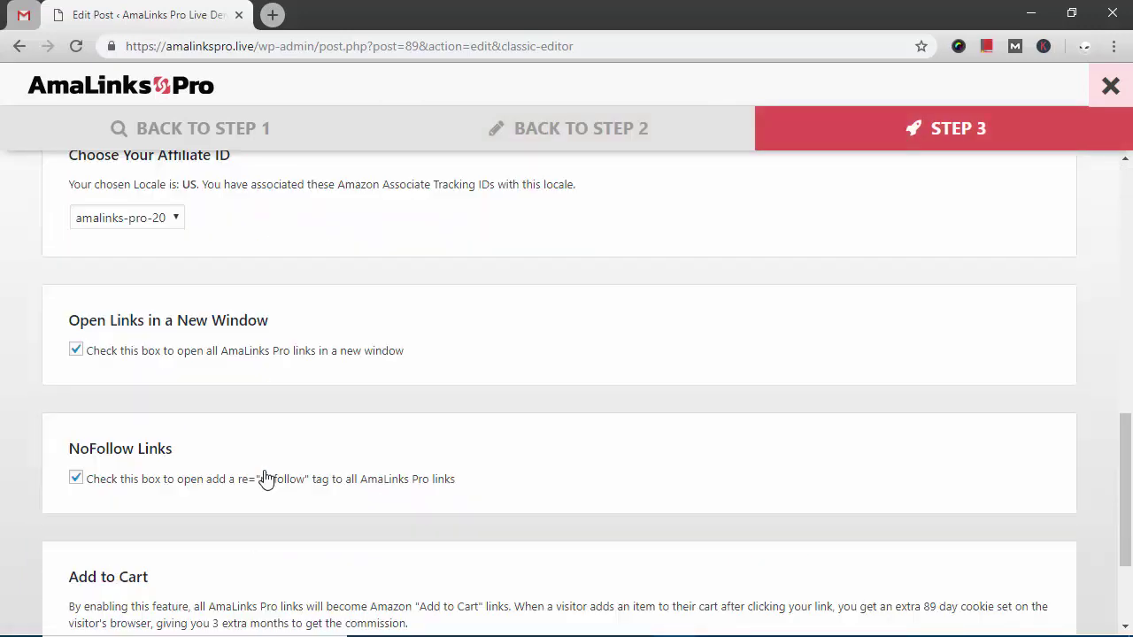
pyautogui.scroll(-2, 265, 479)
pyautogui.click(114, 571)
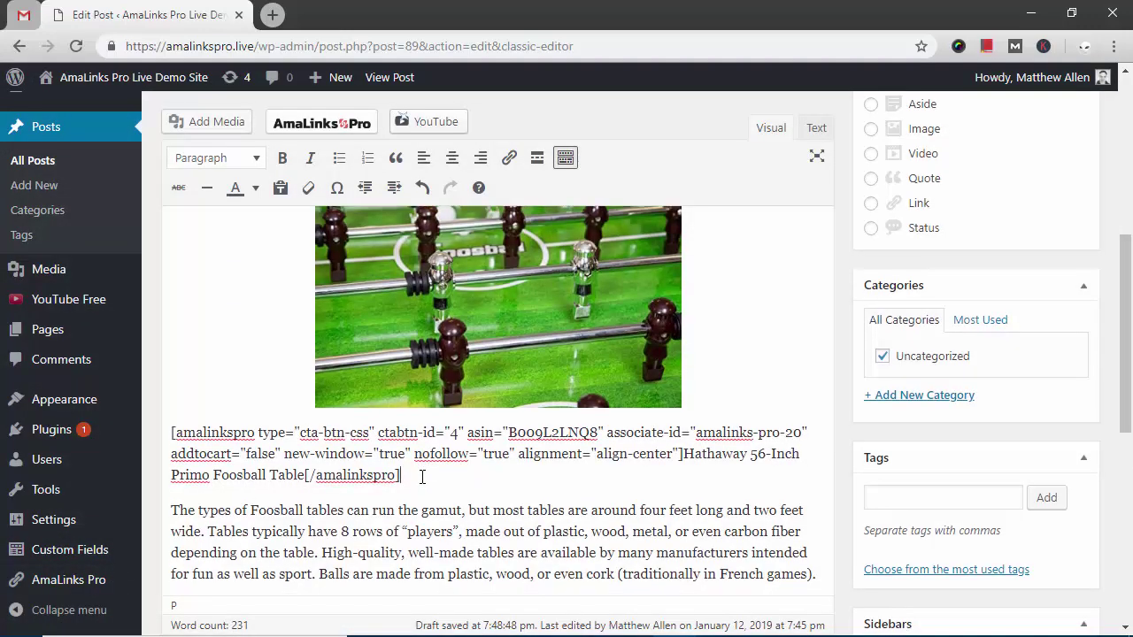
# Add an empty line after the paragraph starting "The types of Foosball tables"
pyautogui.scroll(-1, 422, 477)
pyautogui.scroll(4, 422, 477)
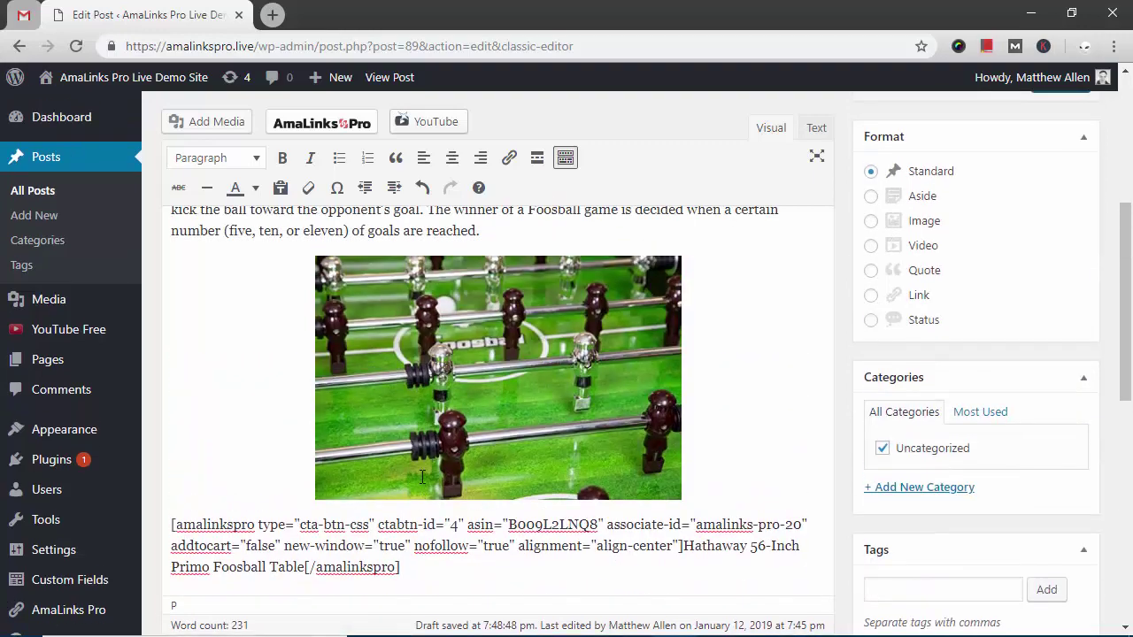
pyautogui.scroll(-2, 422, 476)
pyautogui.scroll(-3, 422, 477)
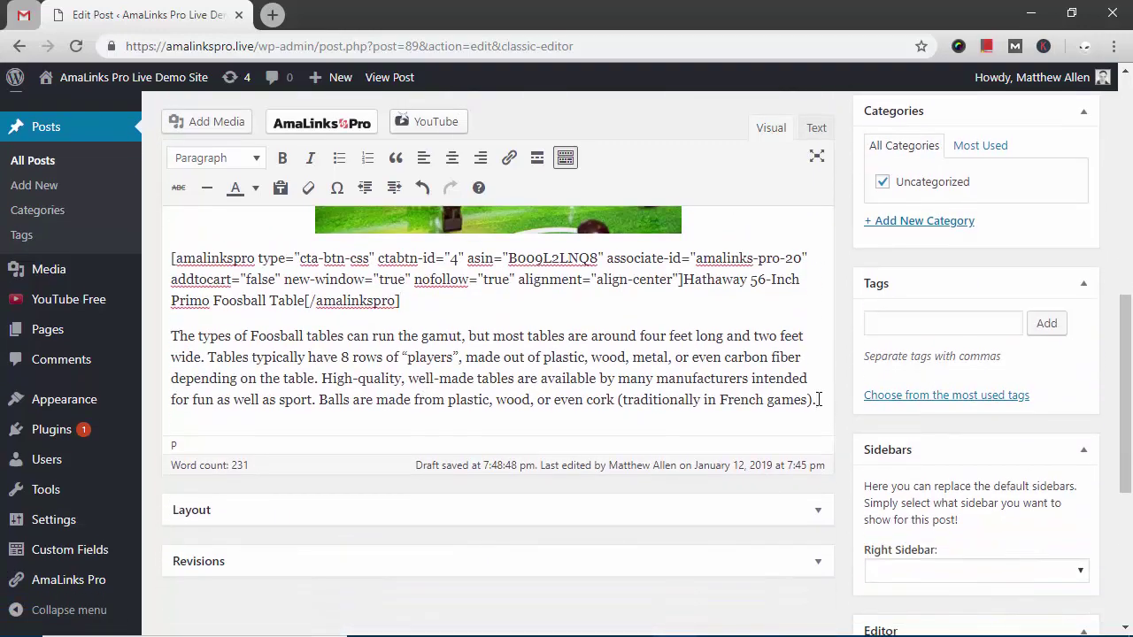
pyautogui.press('Return')
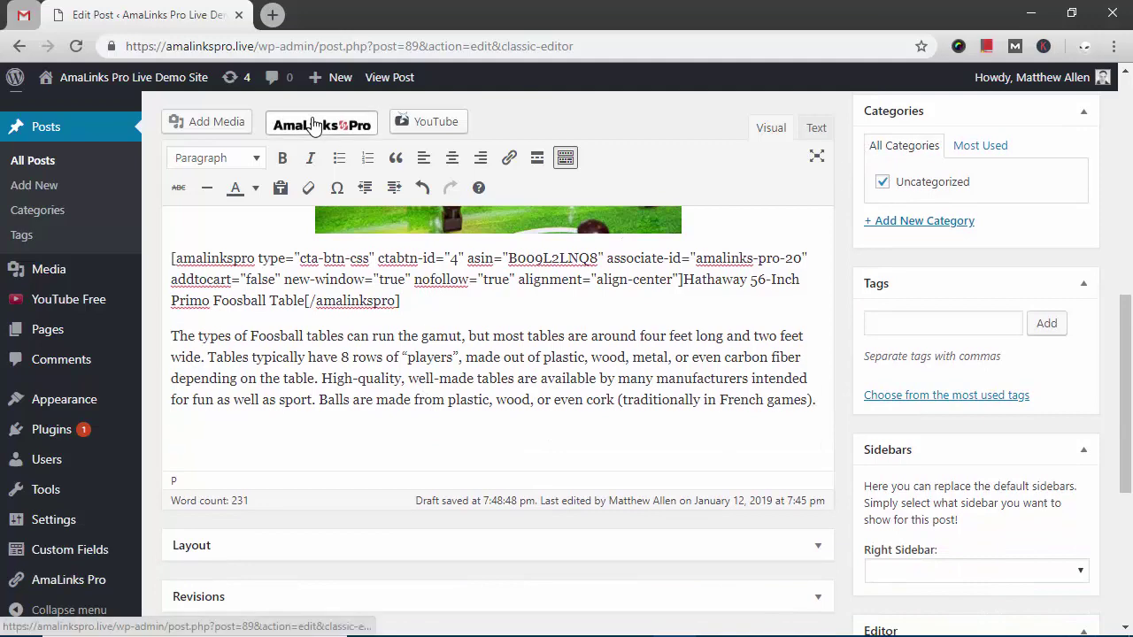
# Change the AmaLinks Pro link type to Showcase for the Hathaway foosball table and review the whole showcase preview
pyautogui.click(364, 126)
pyautogui.click(573, 133)
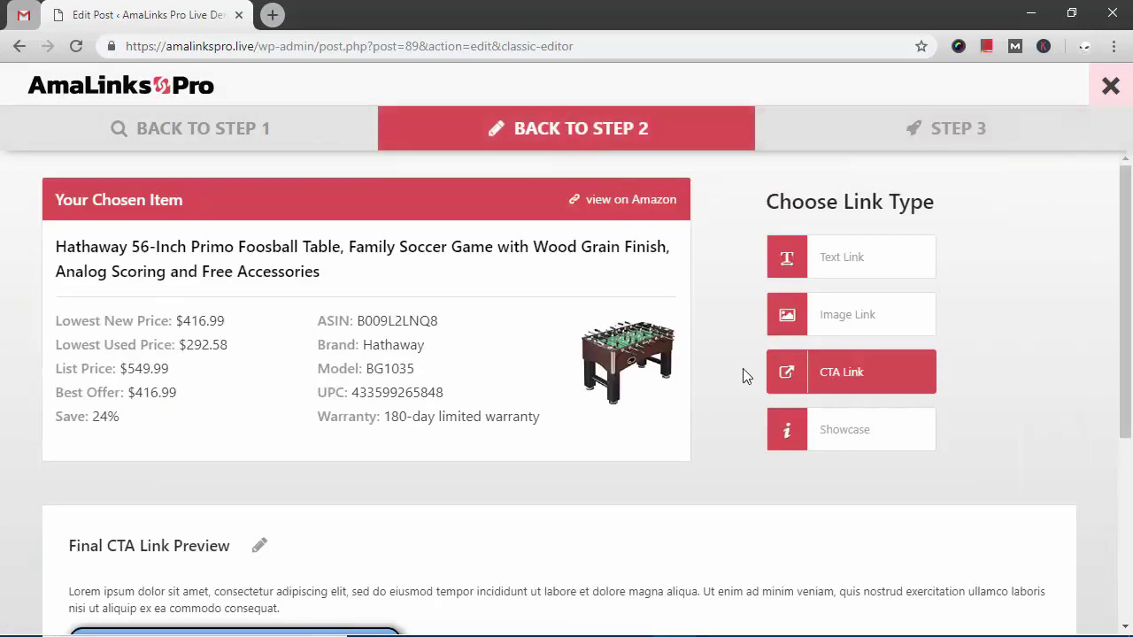
pyautogui.click(839, 430)
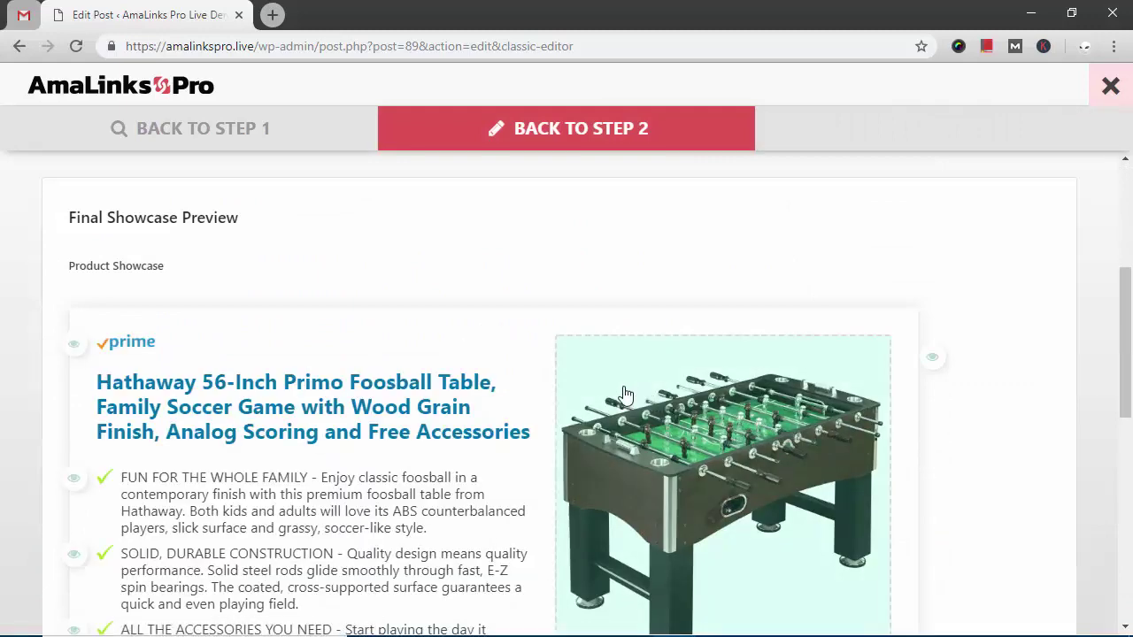
pyautogui.scroll(-1, 507, 372)
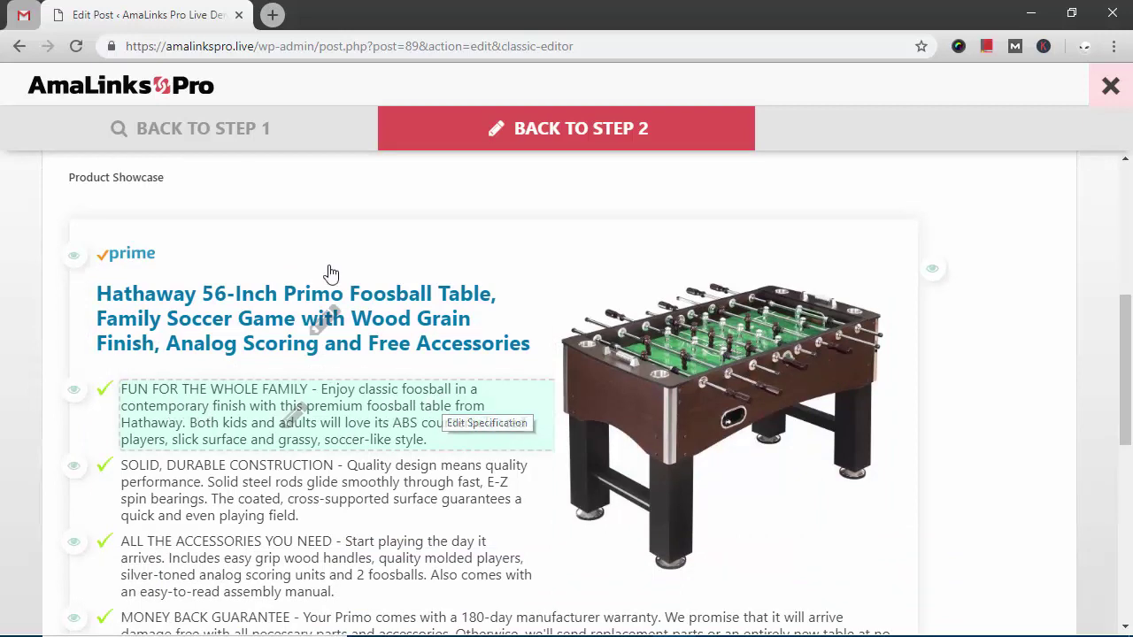
pyautogui.scroll(-1, 324, 304)
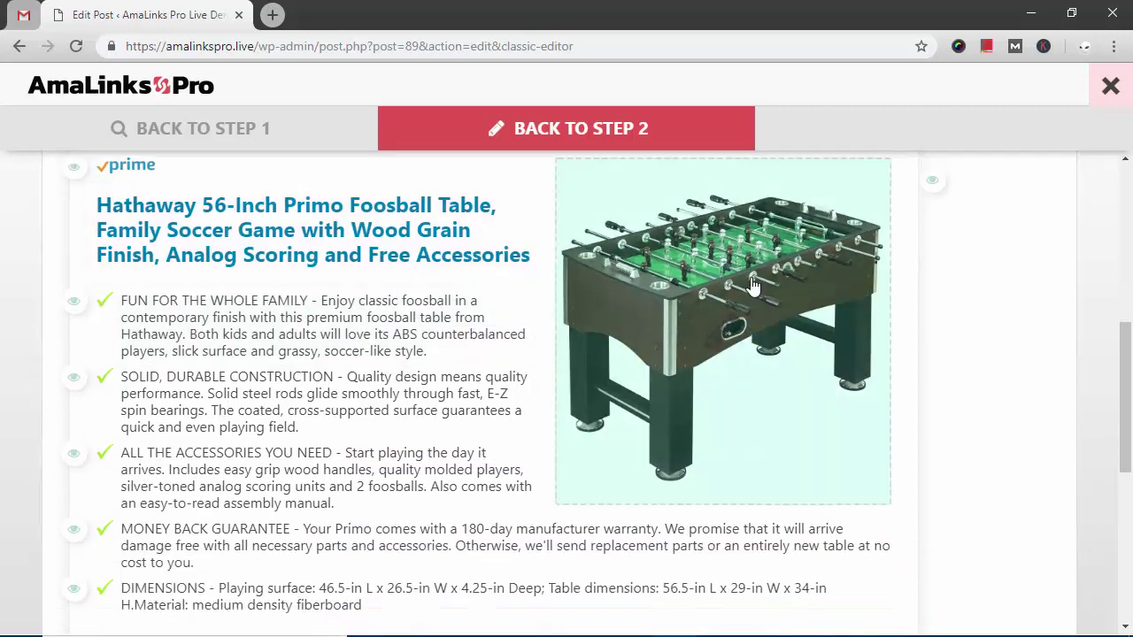
pyautogui.scroll(-4, 744, 379)
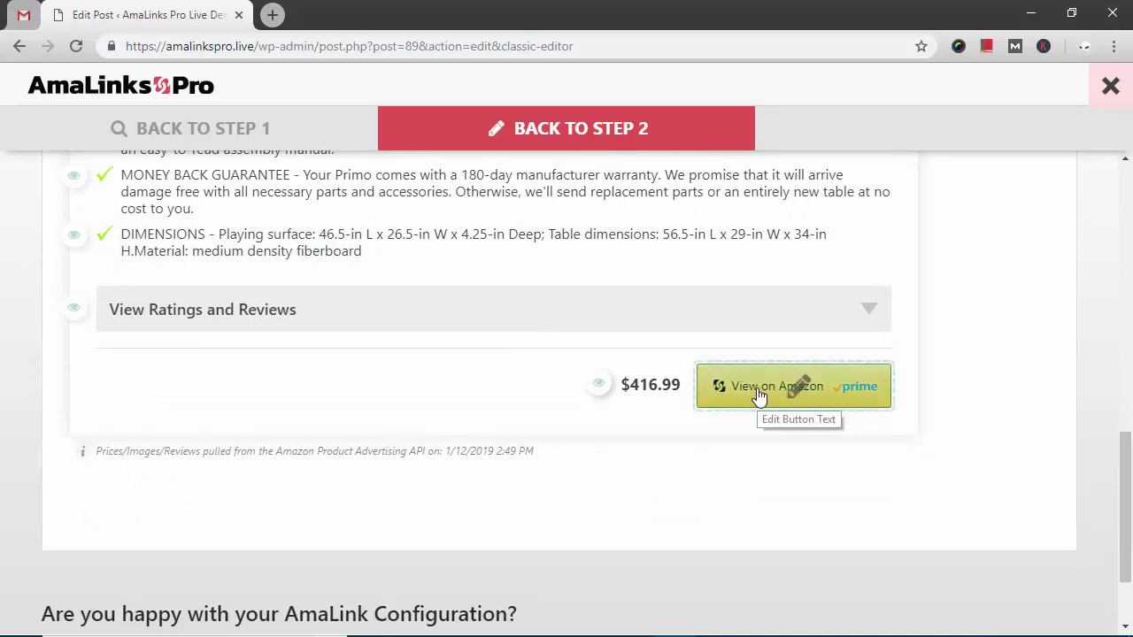
pyautogui.scroll(-2, 734, 400)
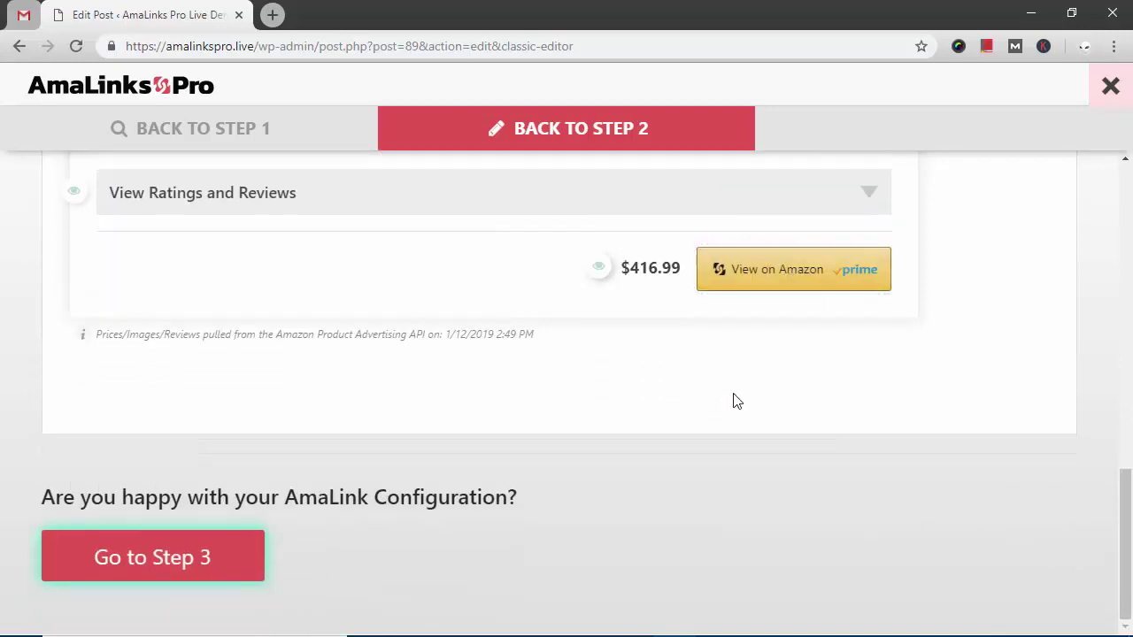
# Accept the showcase configuration and insert the product showcase at the end of the post as a shortcode
pyautogui.click(227, 556)
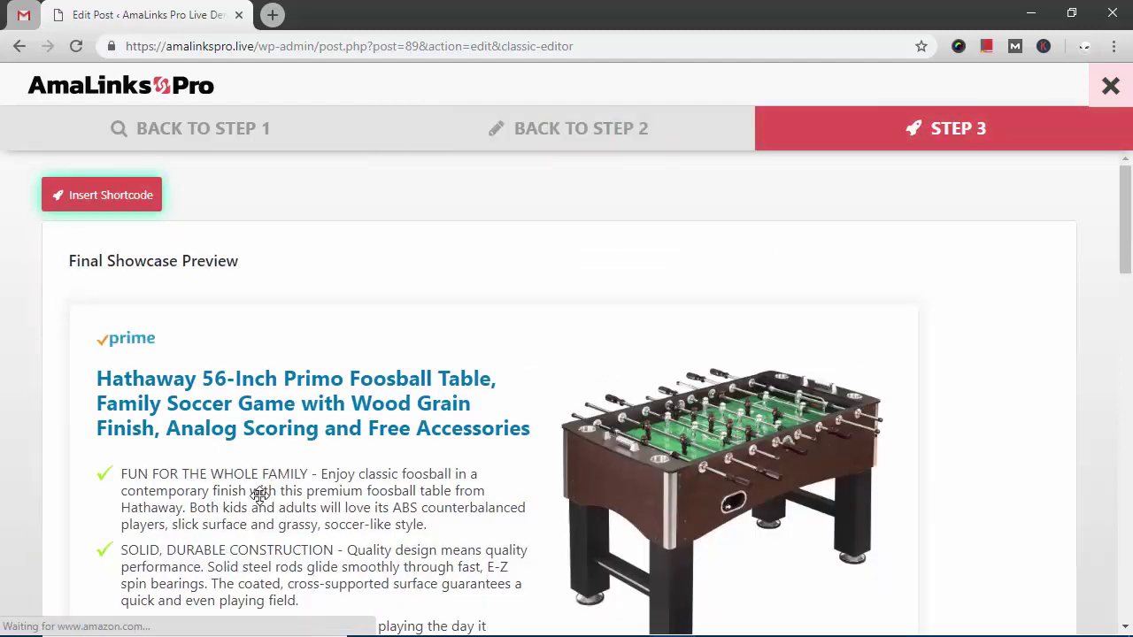
pyautogui.scroll(-2, 230, 416)
pyautogui.scroll(2, 142, 283)
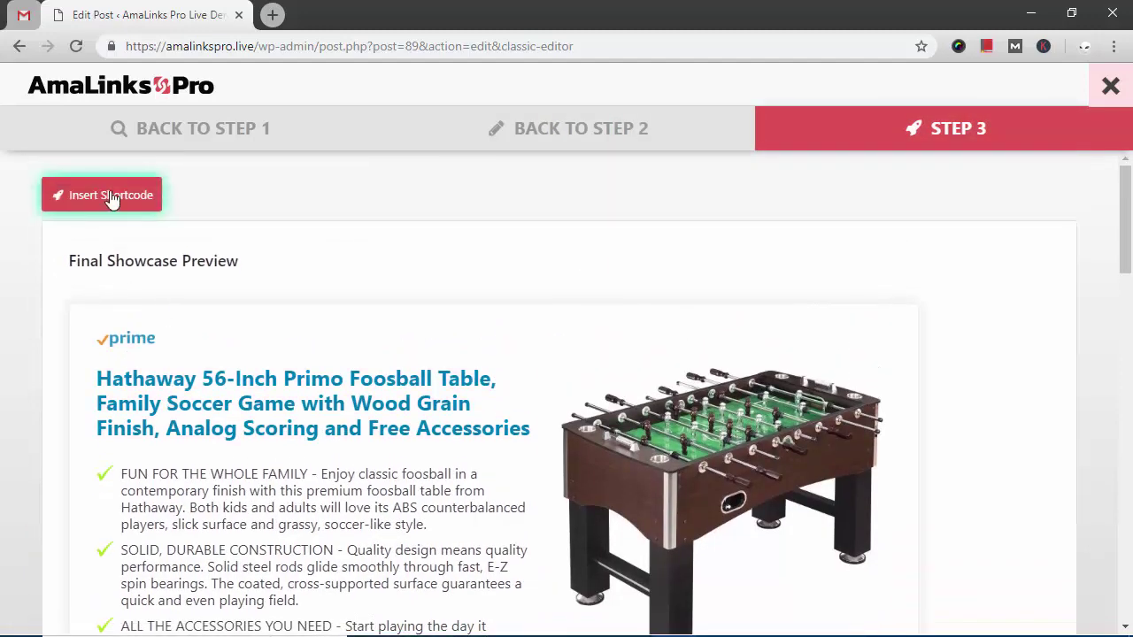
pyautogui.click(111, 200)
pyautogui.scroll(-1, 426, 431)
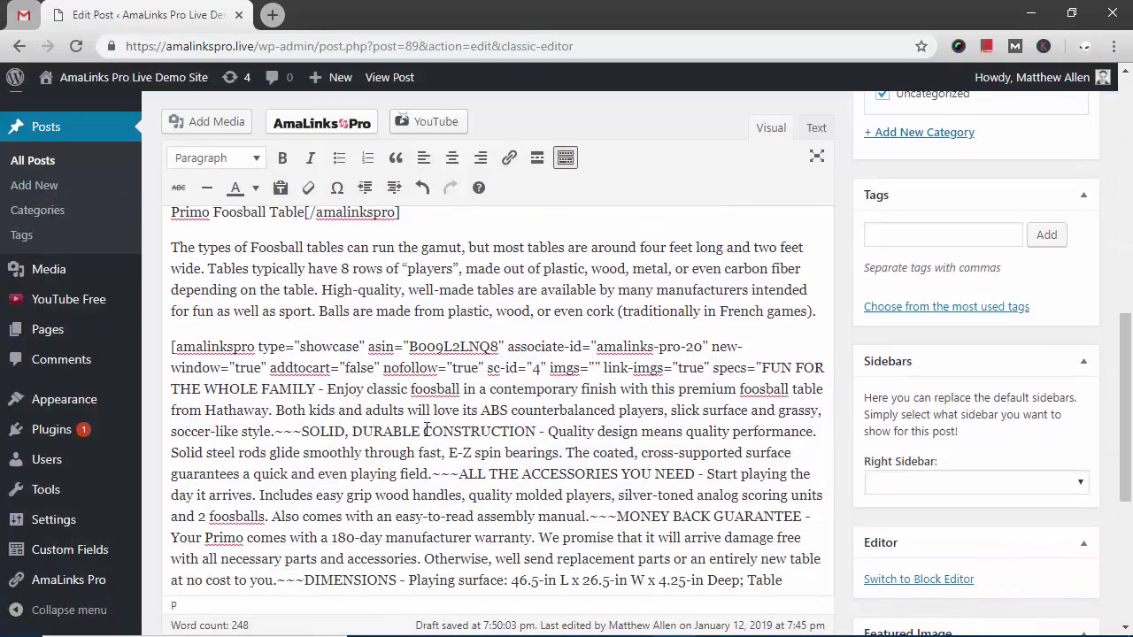
# Preview the post and examine its text link, foosball image, CTA button and product showcase
pyautogui.scroll(10, 426, 431)
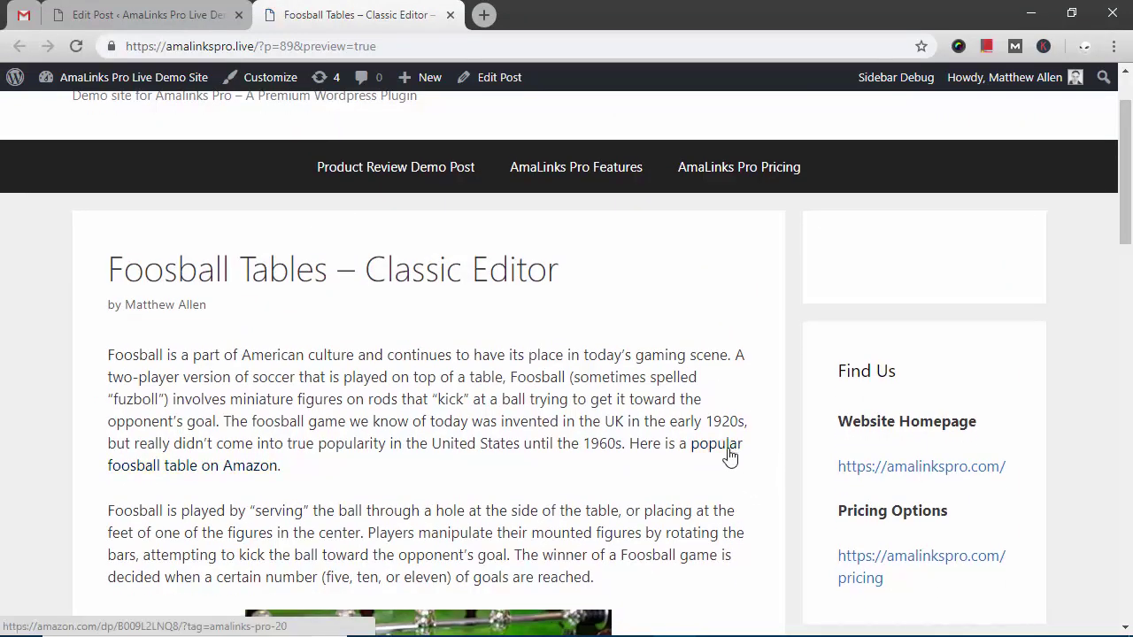
pyautogui.scroll(-2, 632, 469)
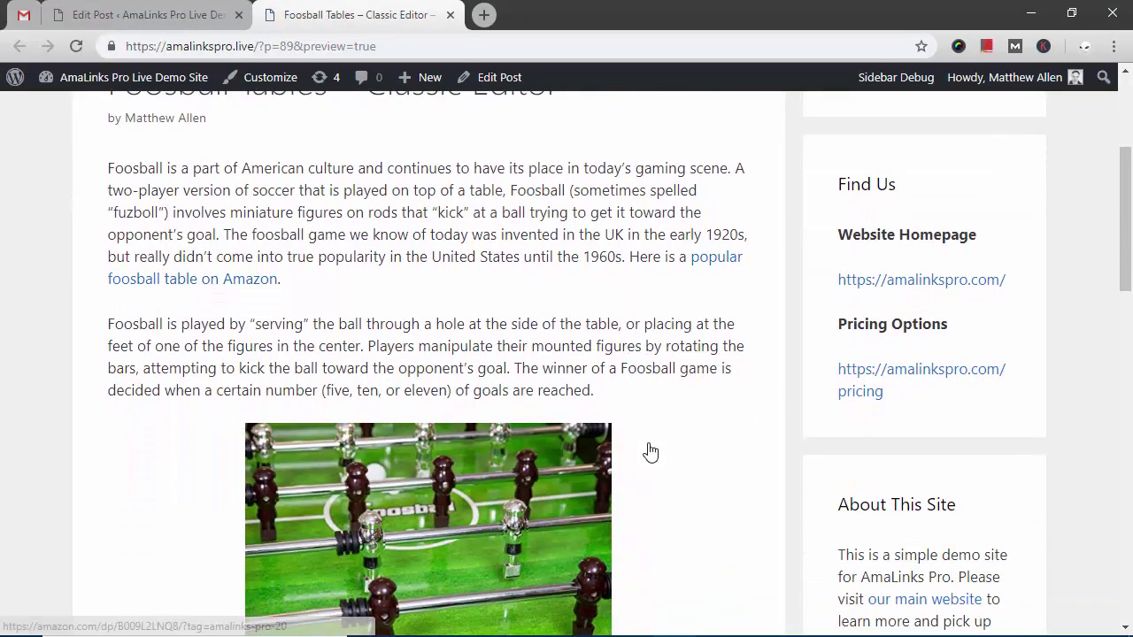
pyautogui.scroll(-1, 650, 452)
pyautogui.scroll(-2, 460, 465)
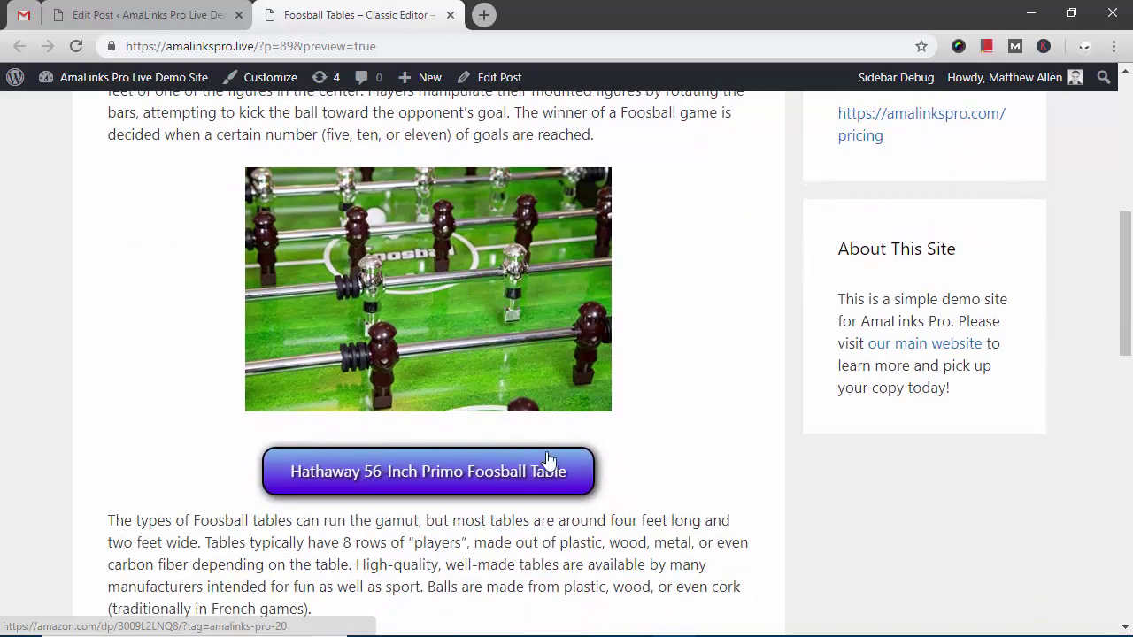
pyautogui.scroll(-4, 654, 419)
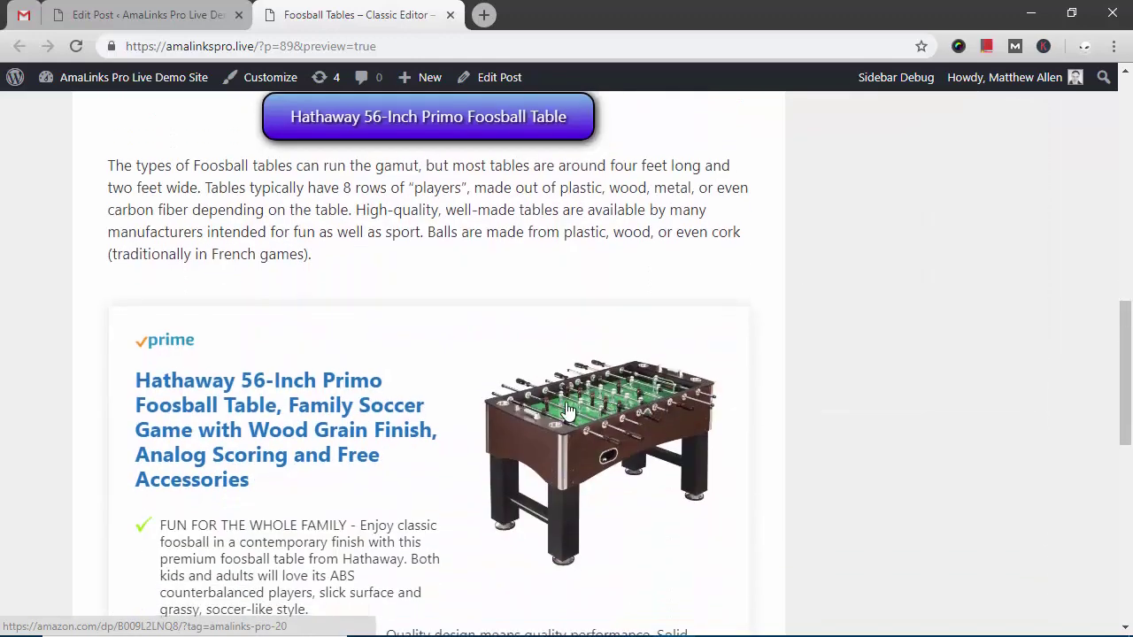
pyautogui.scroll(-2, 409, 387)
pyautogui.scroll(-3, 410, 387)
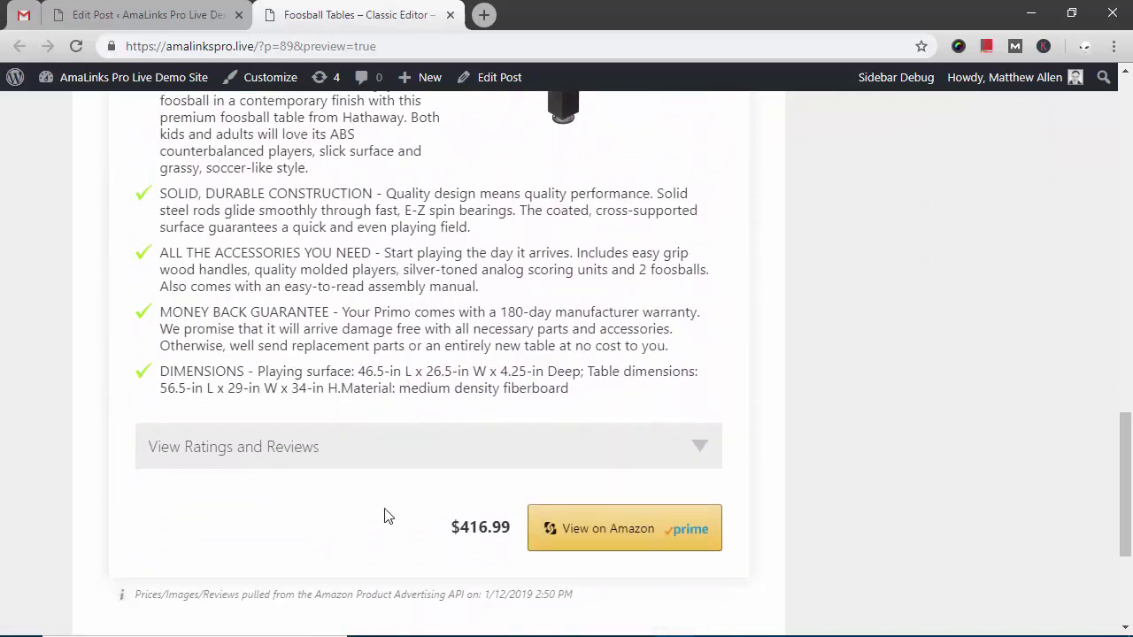
pyautogui.scroll(-2, 412, 369)
pyautogui.scroll(2, 843, 394)
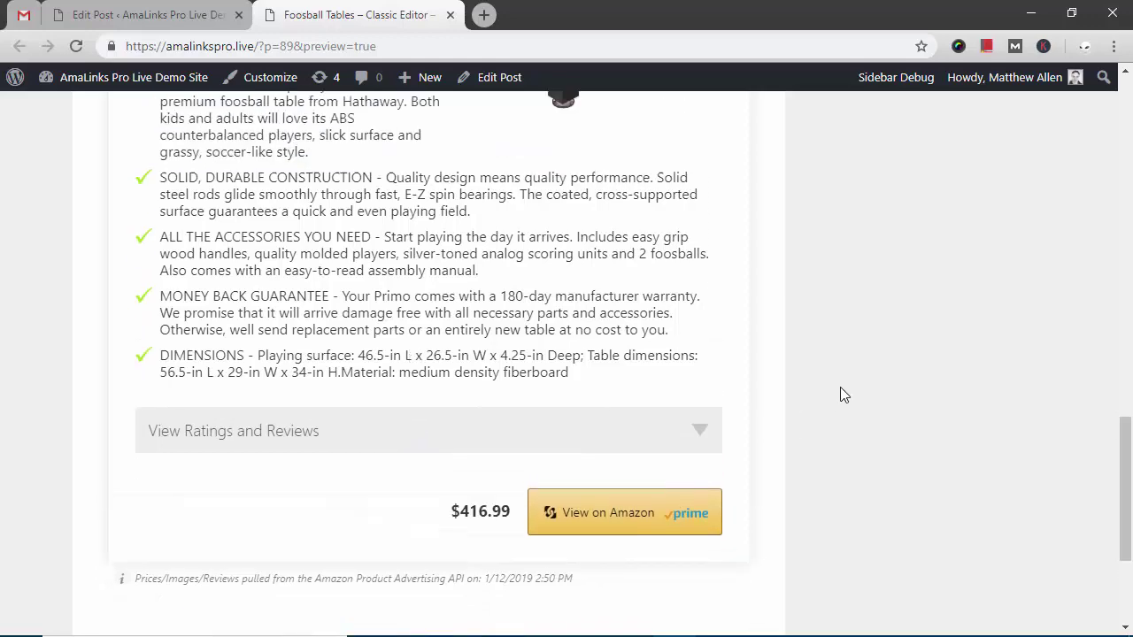
pyautogui.scroll(2, 843, 395)
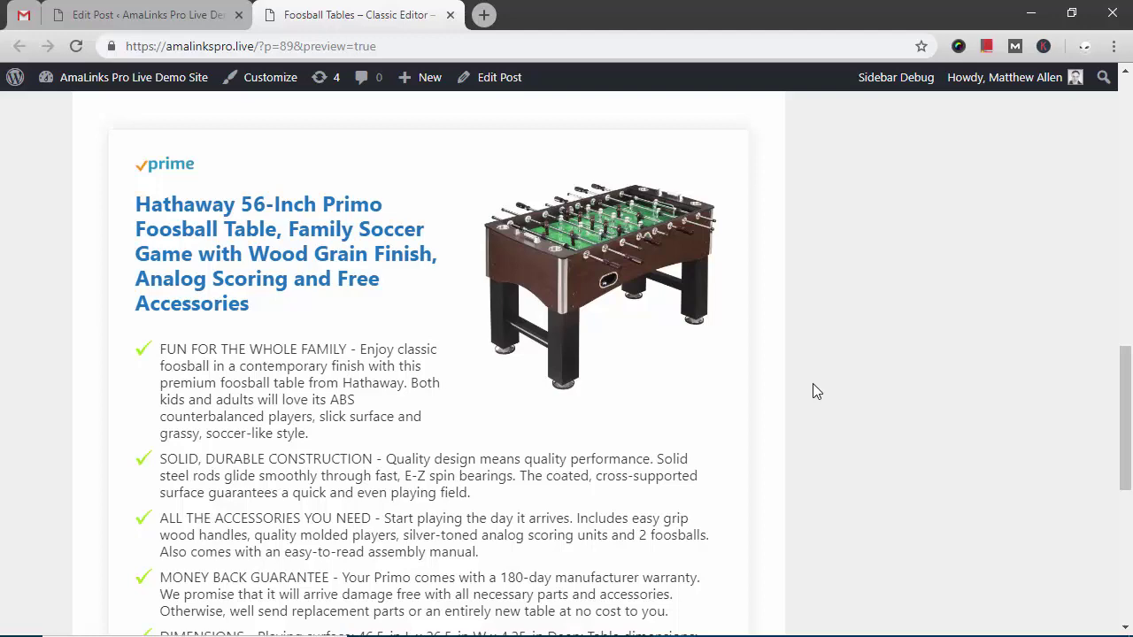
pyautogui.scroll(-1, 790, 394)
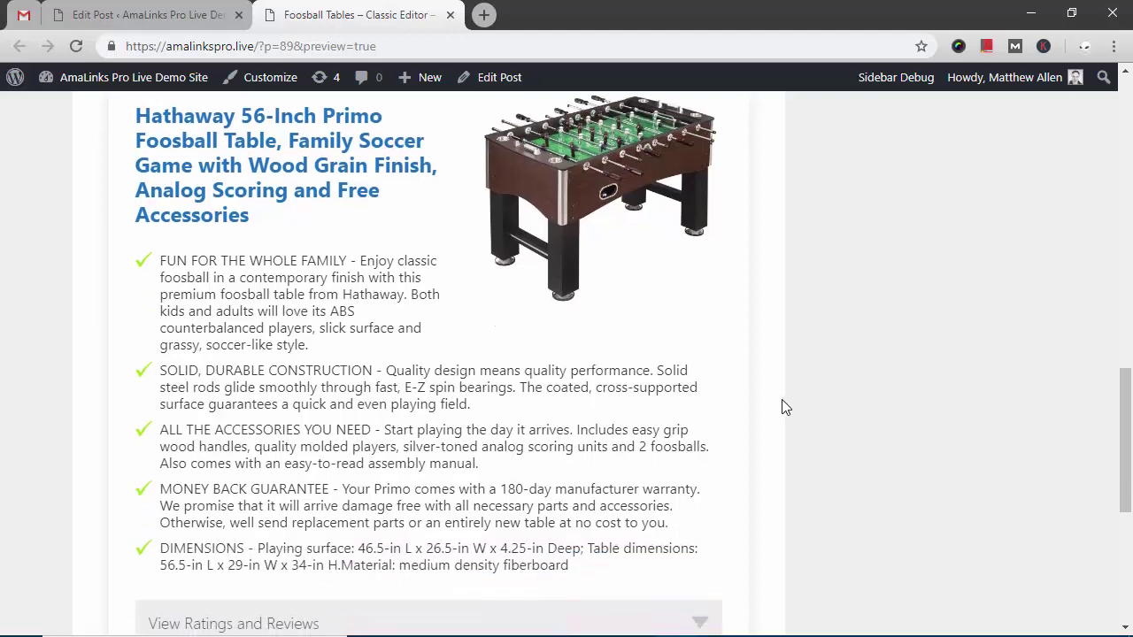